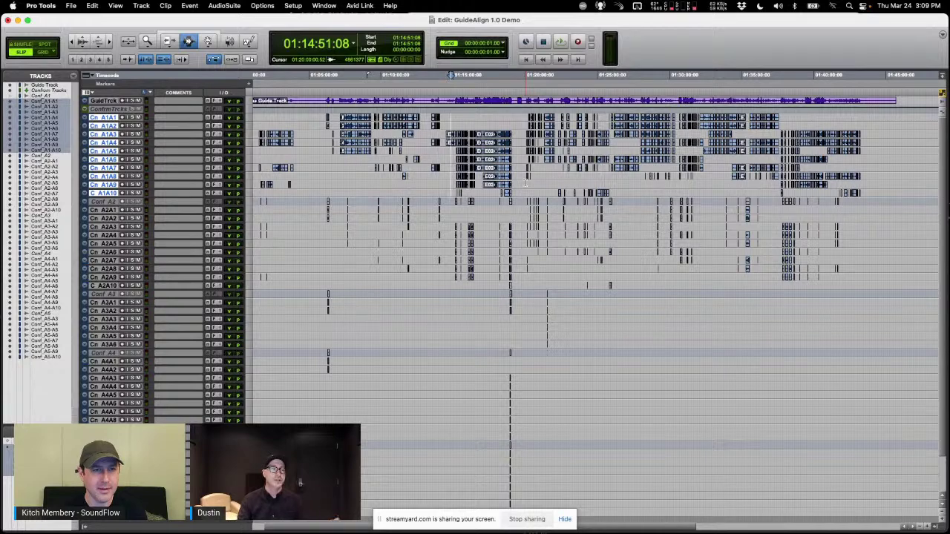
- Set the height of the selected Conf_A1 audio tracks to medium and place the edit cursor around 01:17:23
right_click(252, 152)
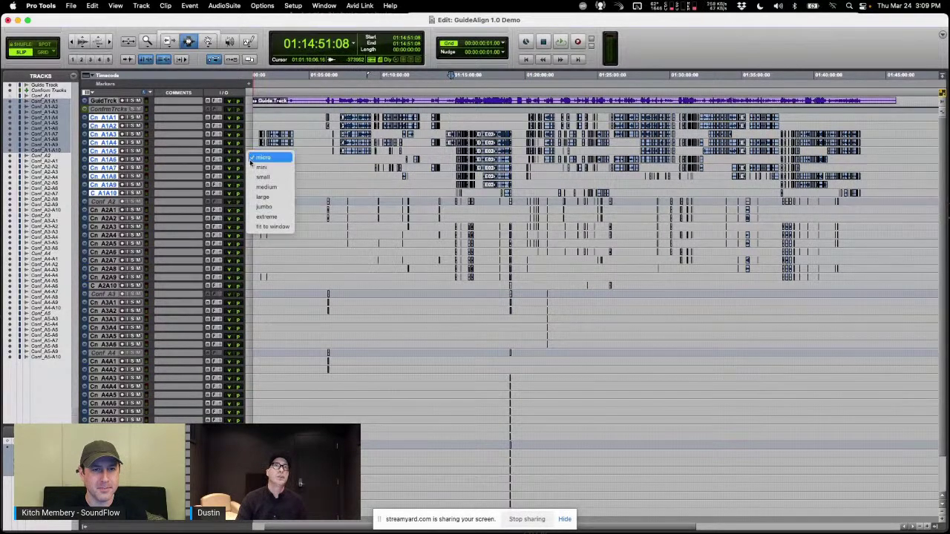
left_click(267, 185)
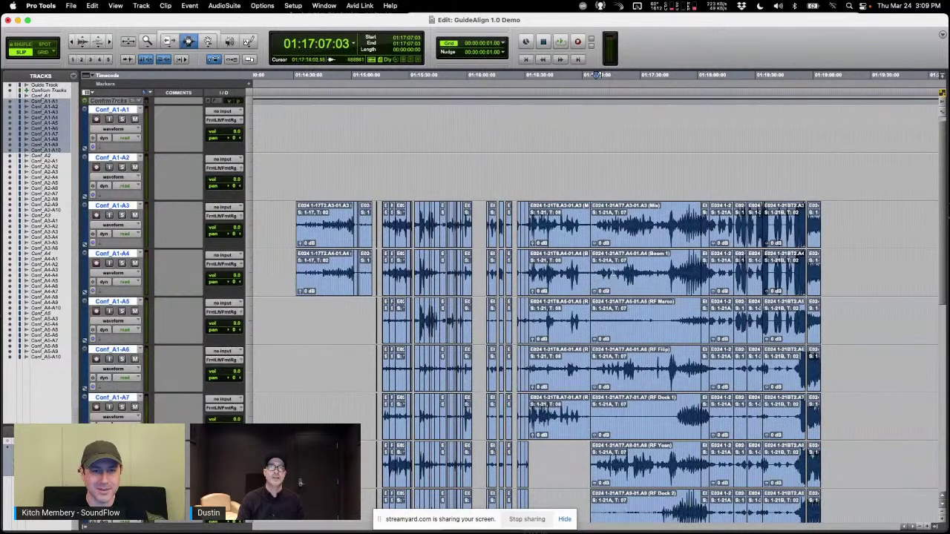
left_click(564, 224)
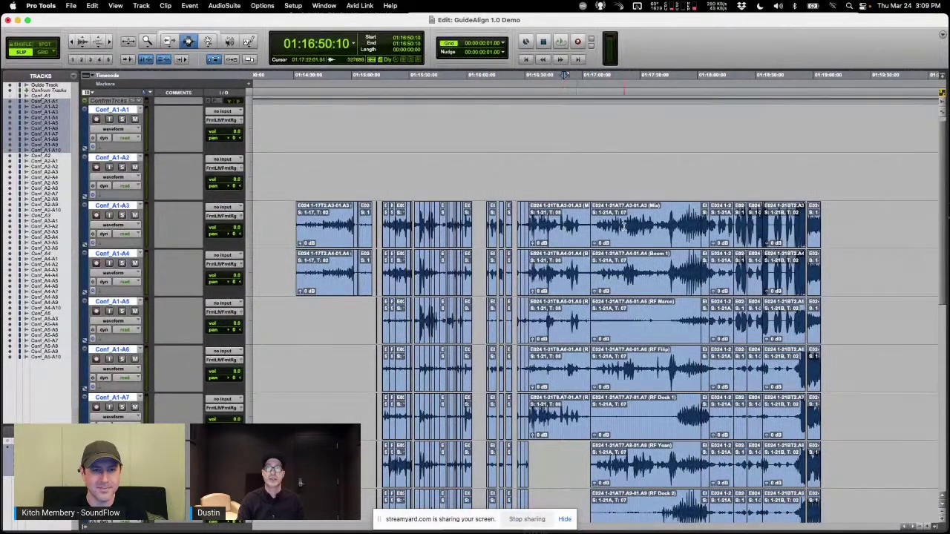
left_click(631, 296)
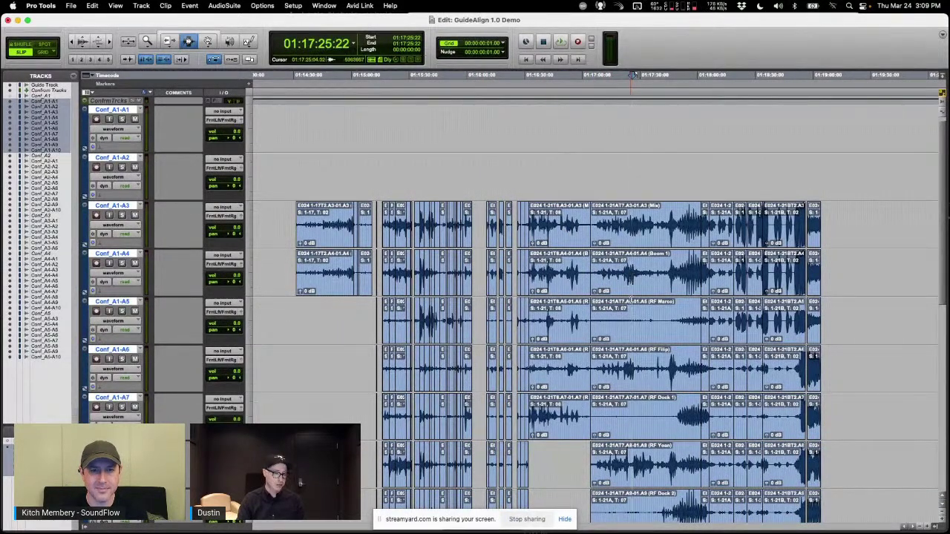
left_click(627, 234)
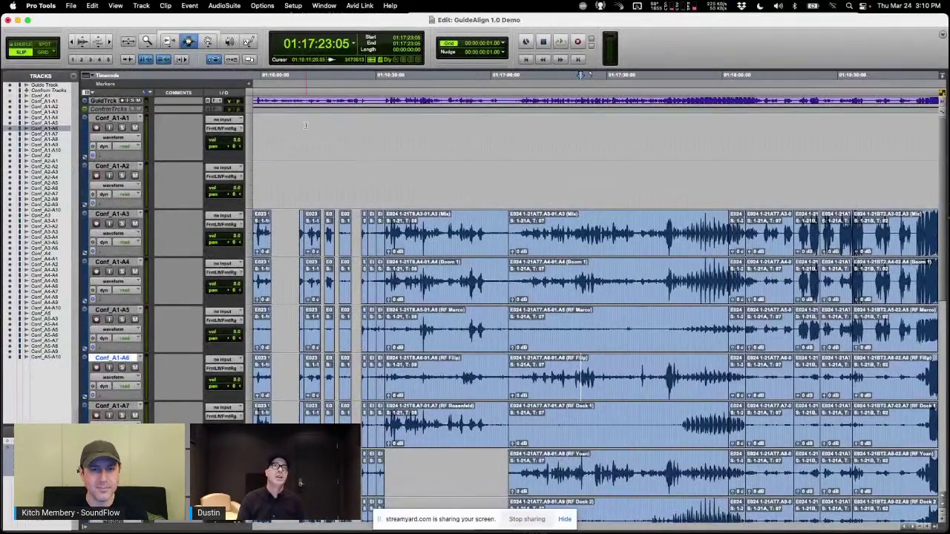
- Set the Guide Track's height to medium and place the edit cursor on its waveform at 01:17:07:16
left_click(250, 104)
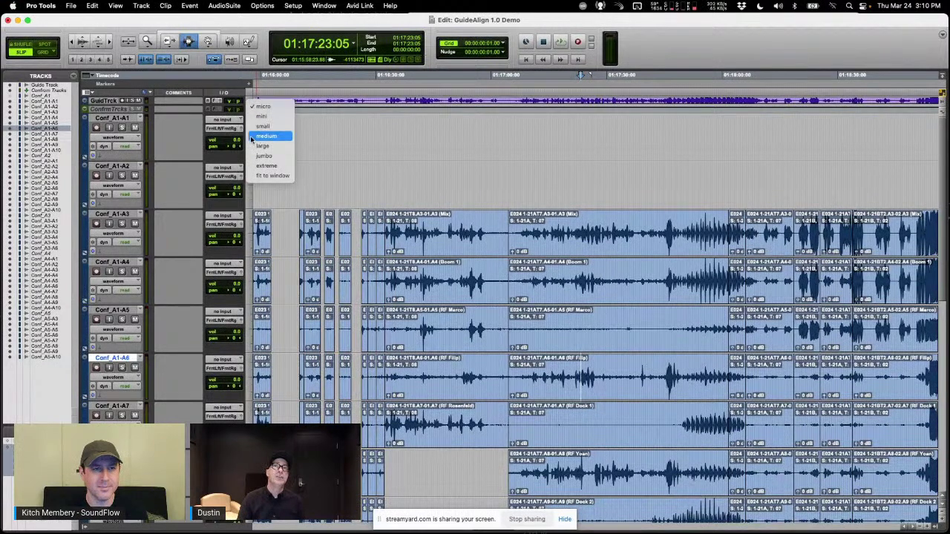
left_click(251, 138)
left_click(522, 126)
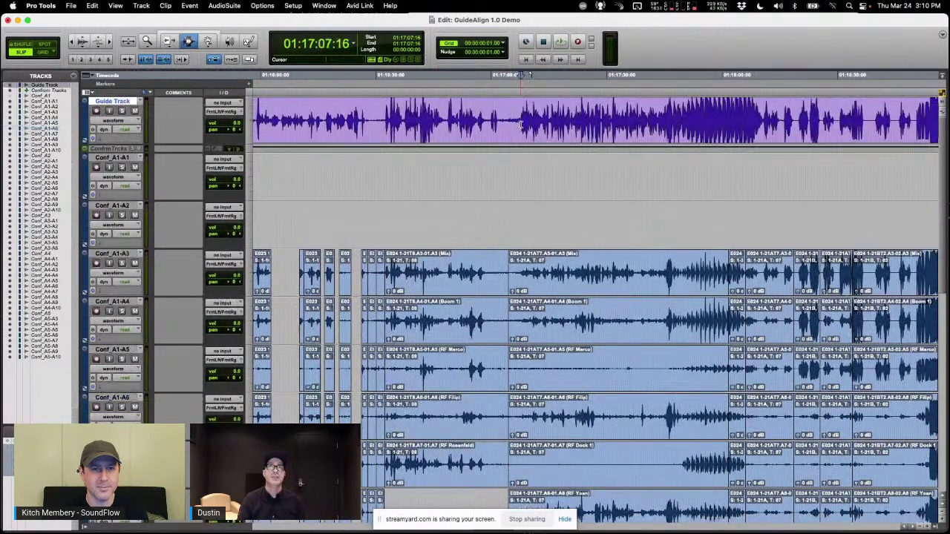
- Examine how the Guide Track waveform lines up with the Conf_A1 clips between 01:17:07 and 01:17:13
key("super+bracketright")
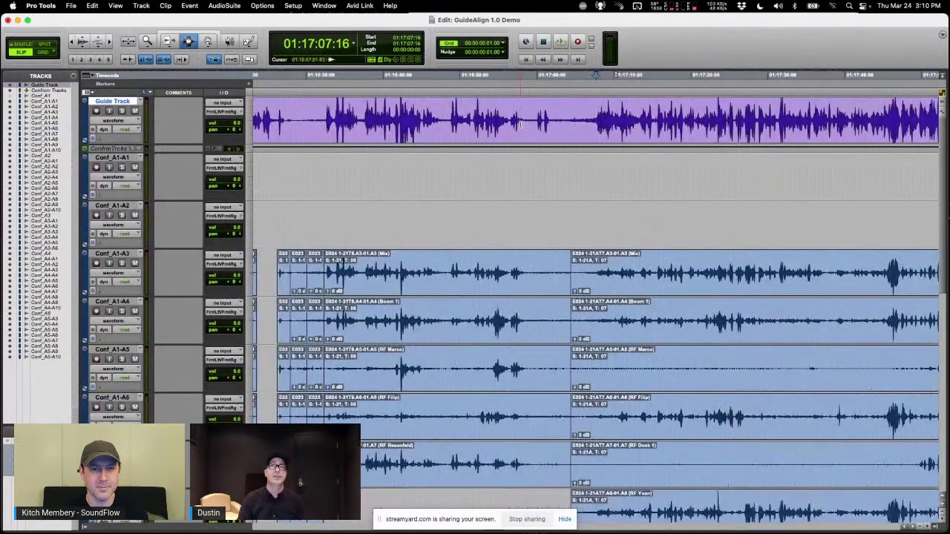
key("super+bracketright")
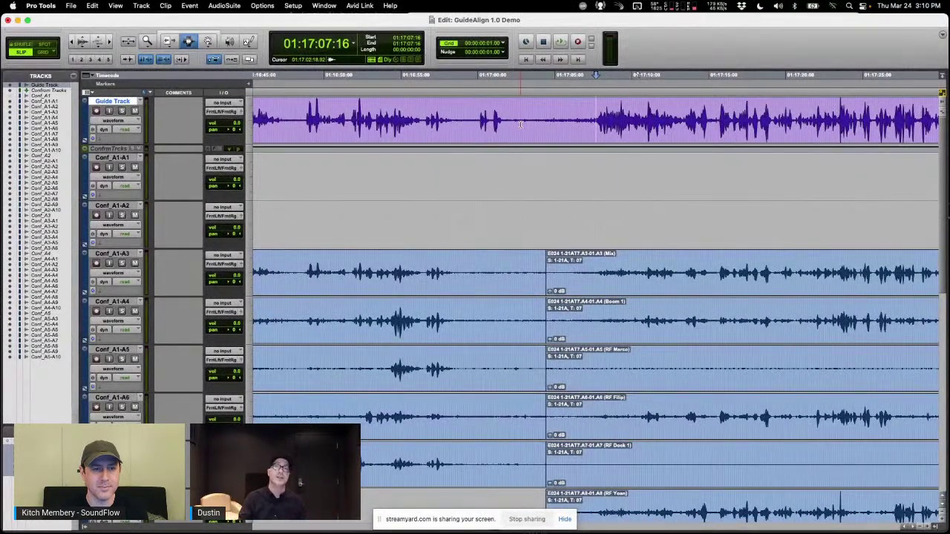
left_click(683, 119)
key("super+bracketright")
key("super+bracketright")
key("super+bracketright")
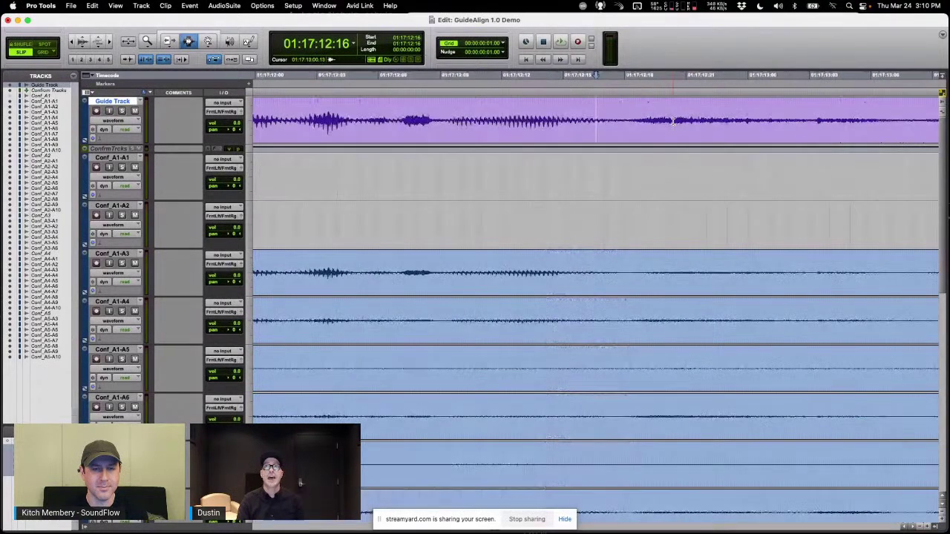
key("super+alt+bracketright")
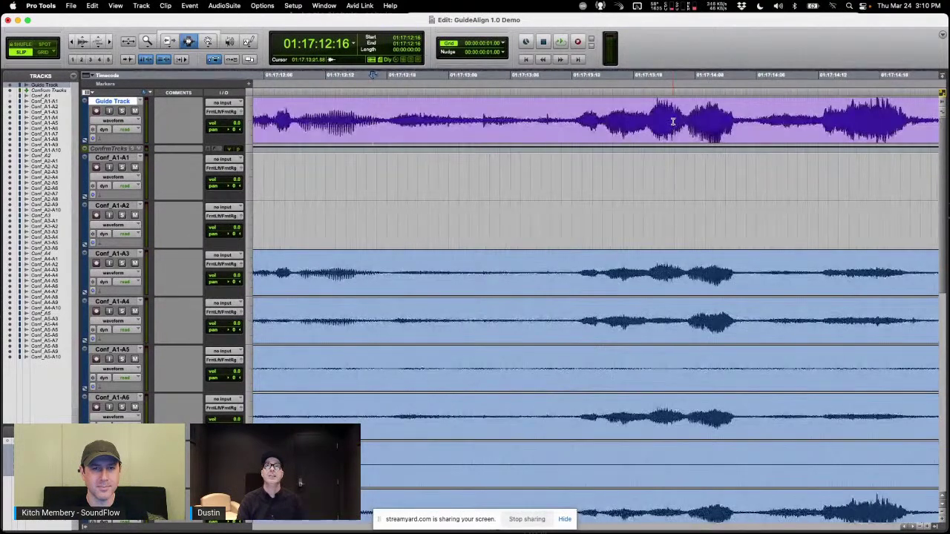
left_click(582, 289)
key("super+bracketright")
key("super+bracketright")
key("super+bracketright")
key("super+bracketright")
key("super+bracketright")
key("super+bracketleft")
key("super+bracketleft")
key("super+bracketleft")
key("super+bracketleft")
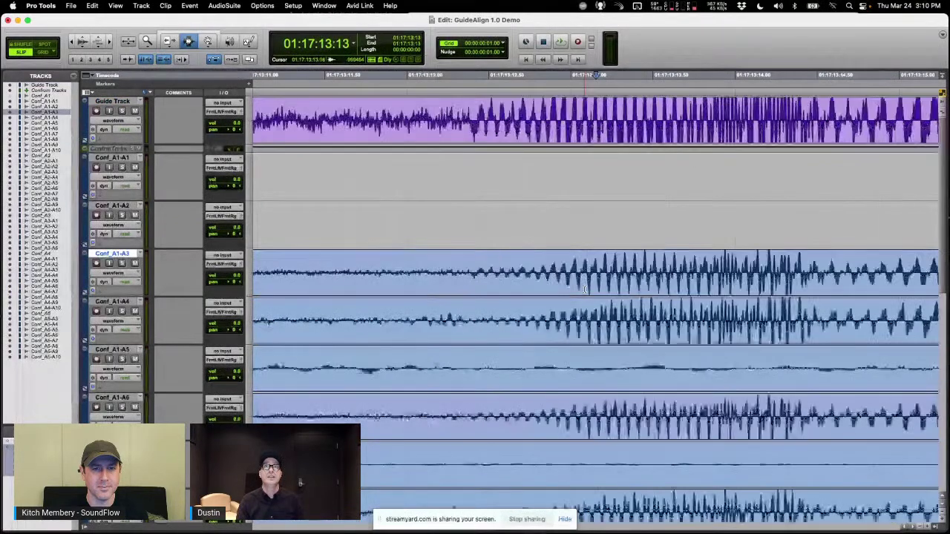
key("super+bracketleft")
key("super+bracketleft")
key("super+bracketleft")
key("super+bracketleft")
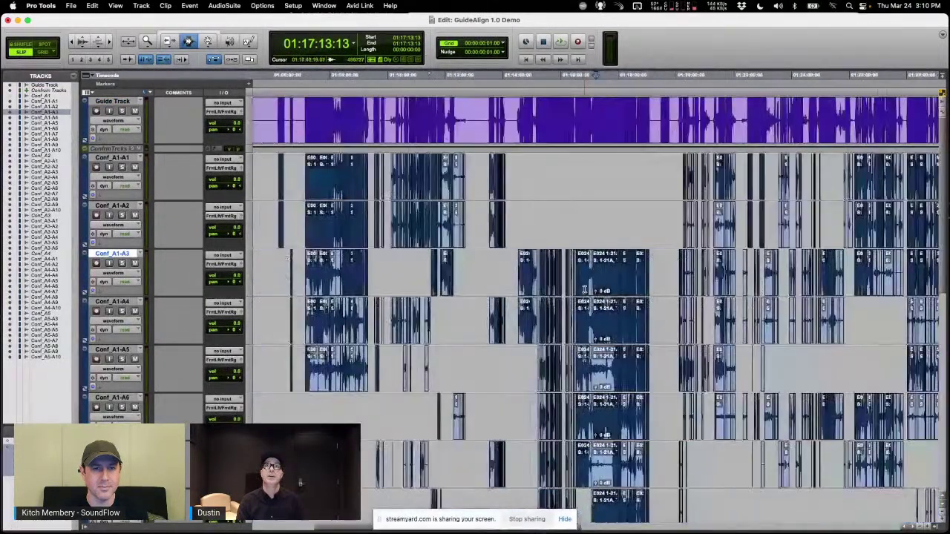
- Examine the sync between the Guide Track and the scene 1 A21 take 3 clips around 01:20:15
left_click(682, 224)
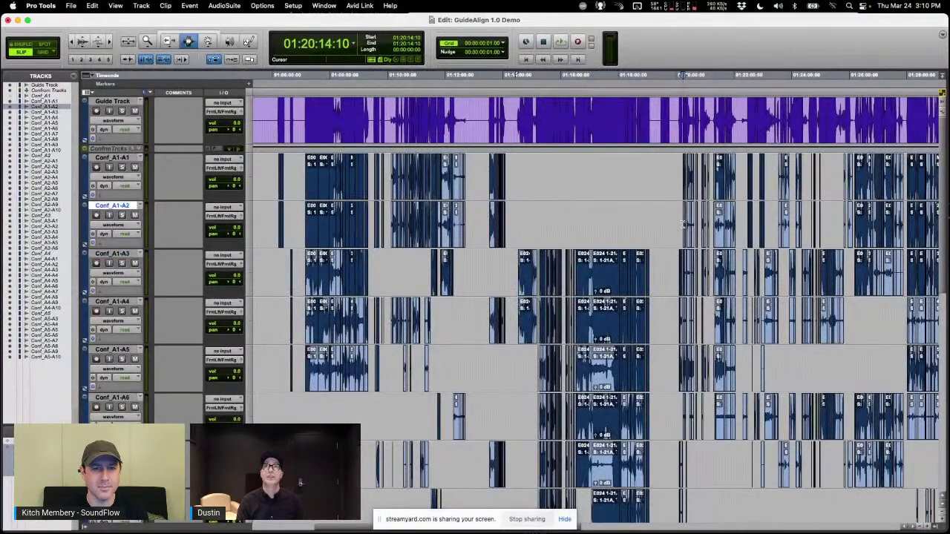
key("super+bracketright")
key("super+bracketright")
key("super+bracketright")
key("super+bracketright")
key("super+bracketright")
left_click(644, 178)
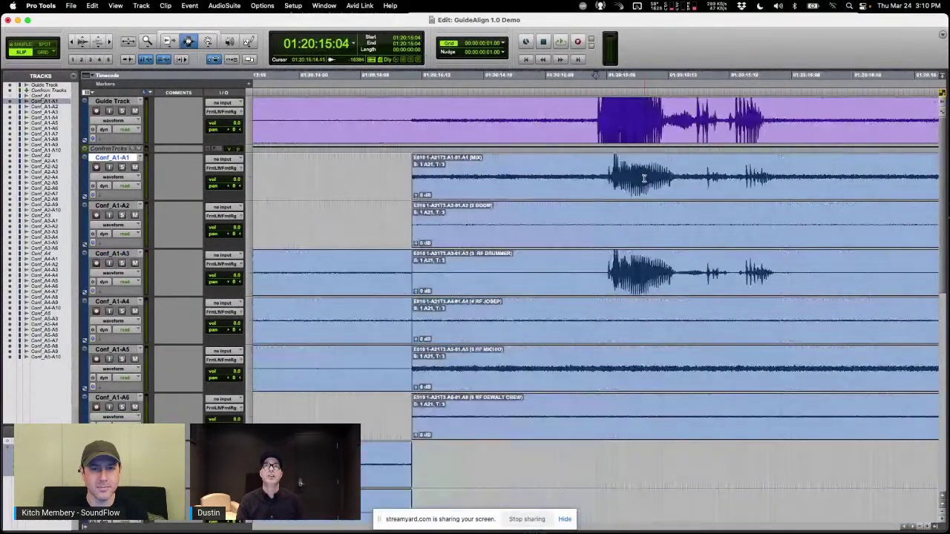
left_click(606, 176)
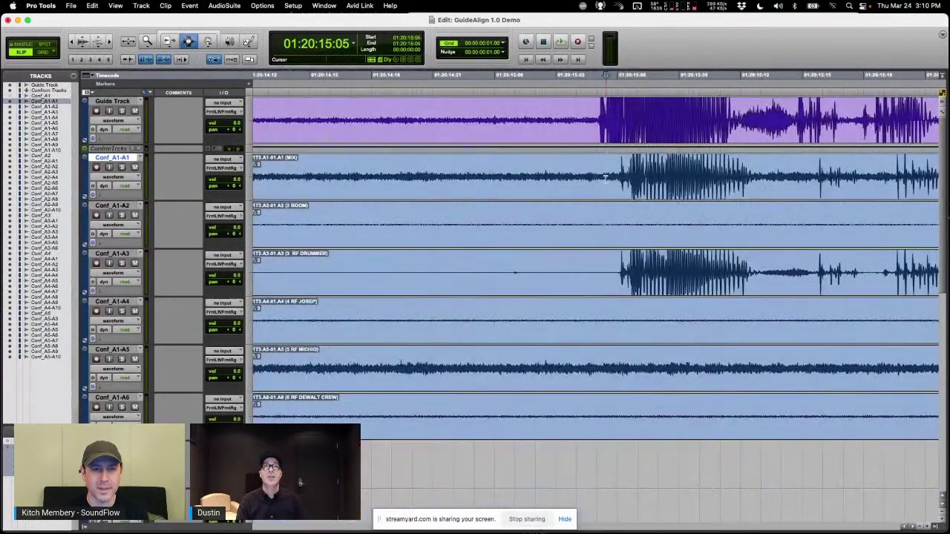
key("super+bracketleft")
left_click(601, 173)
key("super+bracketright")
key("super+bracketright")
key("super+bracketright")
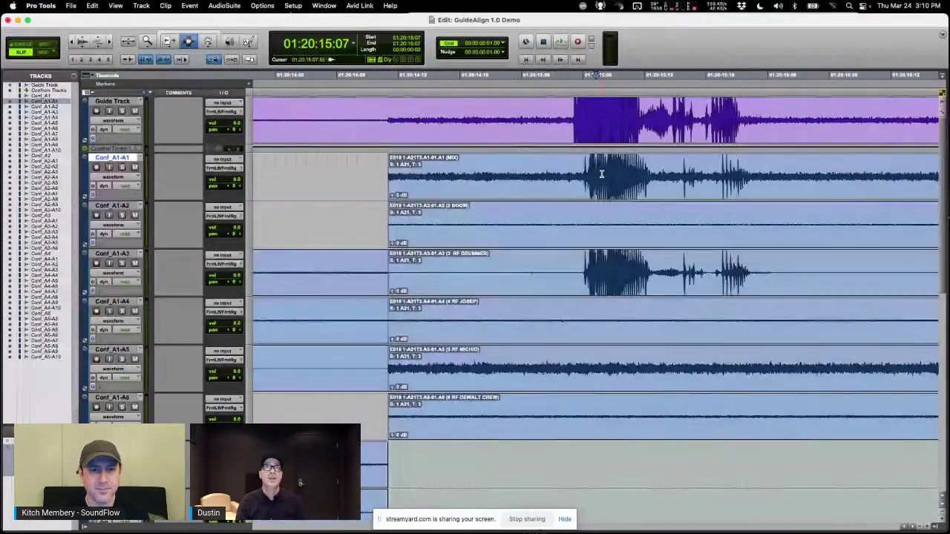
key("super+bracketright")
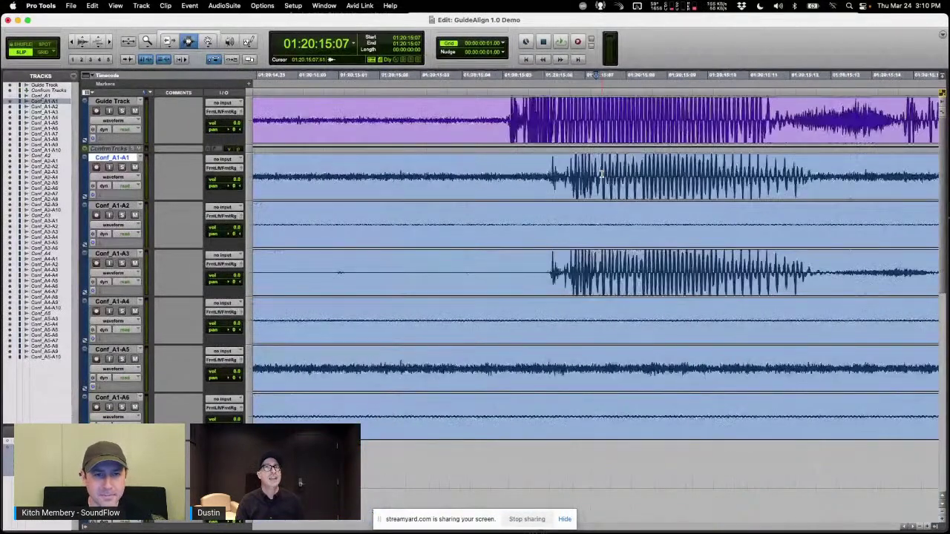
key("super+bracketright")
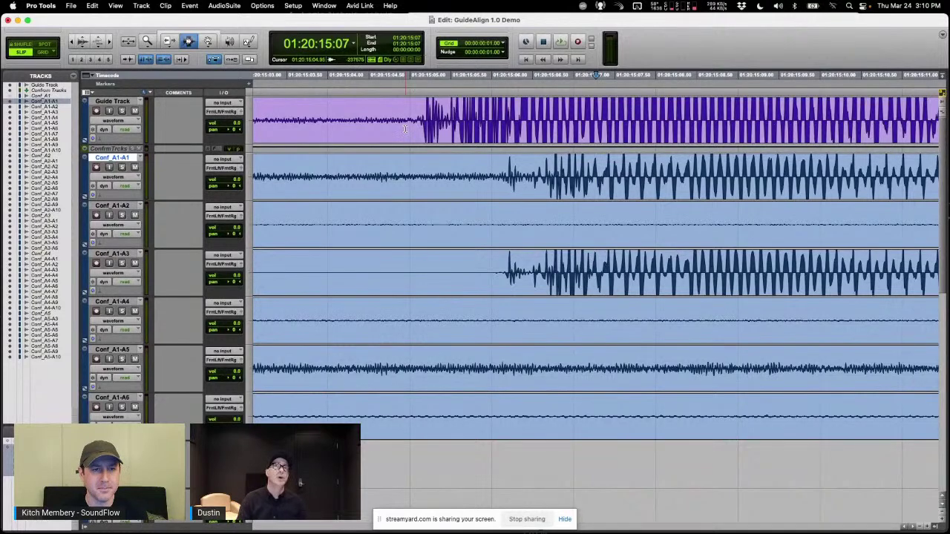
key("super+bracketleft")
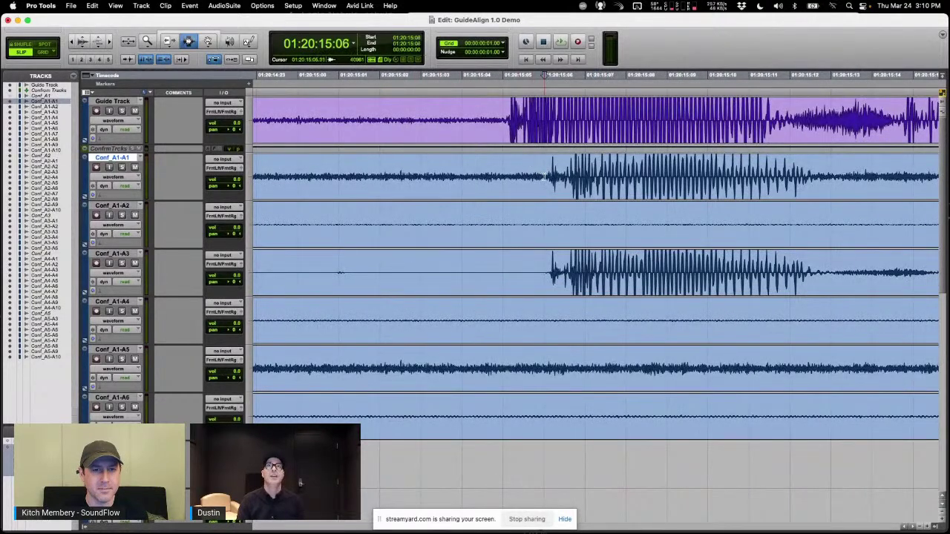
- Mark the span on Conf_A1-A1 between the Guide Track's onset and the clip's own onset, then release the selection
left_click_drag(544, 175, 506, 176)
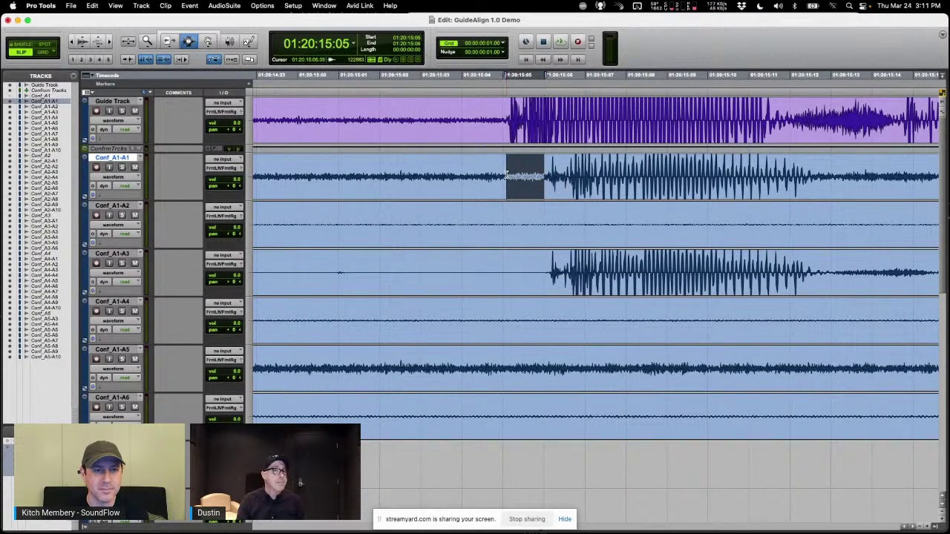
left_click(511, 205)
key("super+bracketleft")
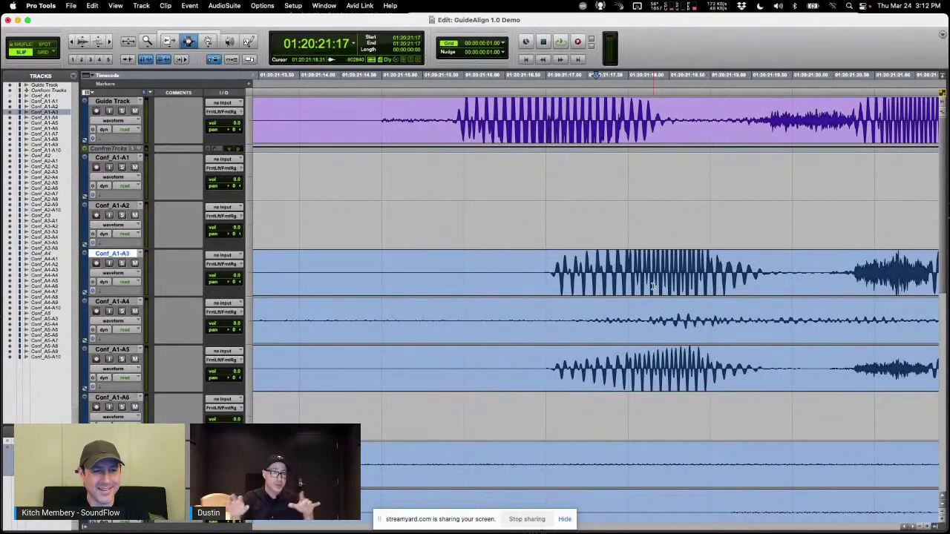
- Select the 1-25B take 02 Mix clip on Conf_A1-A3 and launch GuideAlign
key("super+bracketleft")
key("super+bracketleft")
key("super+bracketleft")
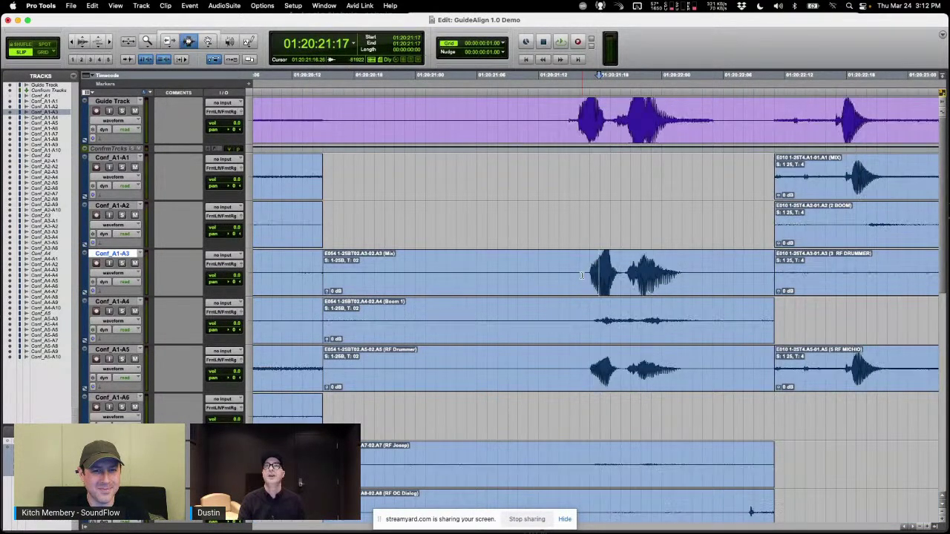
key("super+bracketleft")
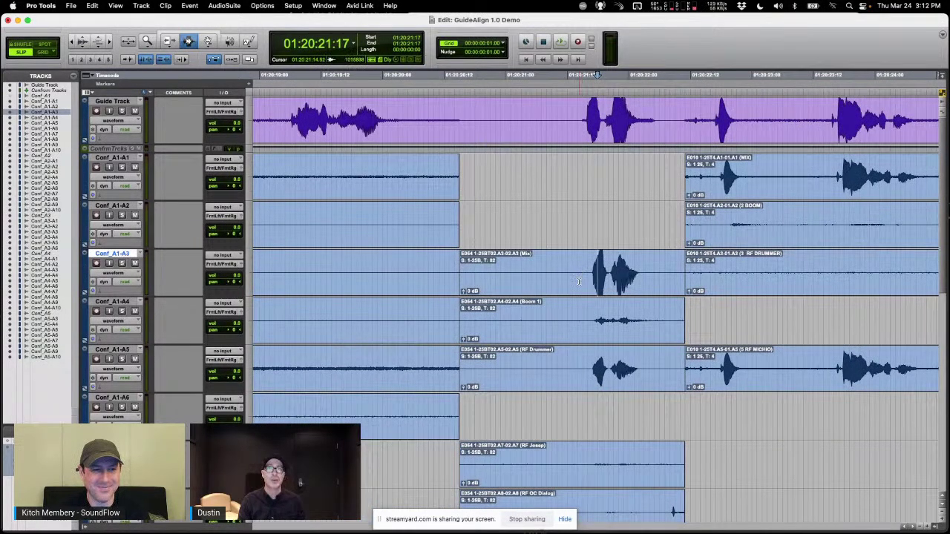
double_click(578, 281)
key("ctrl+alt+g")
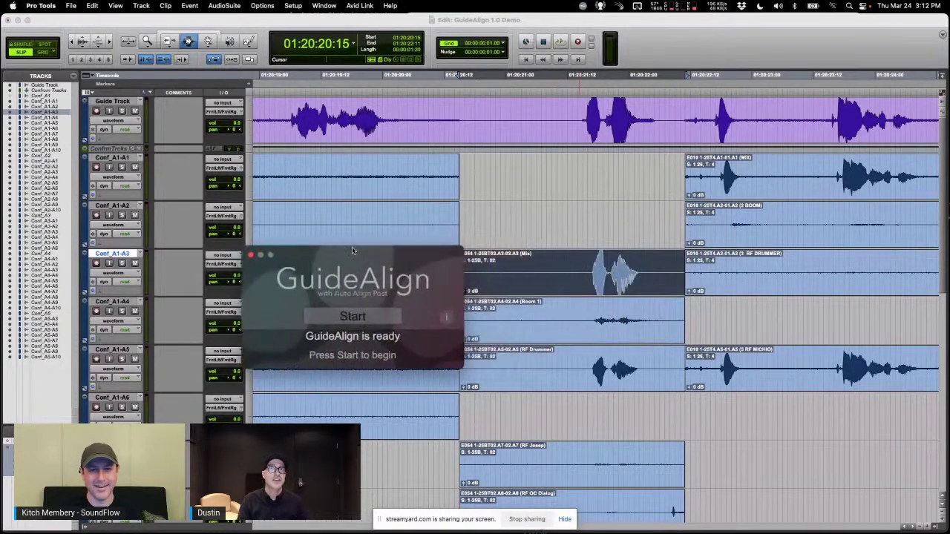
- Extend the 1-25B take 02 clip selection across all the Conf_A1 tracks
scroll(601, 279, "down", 3)
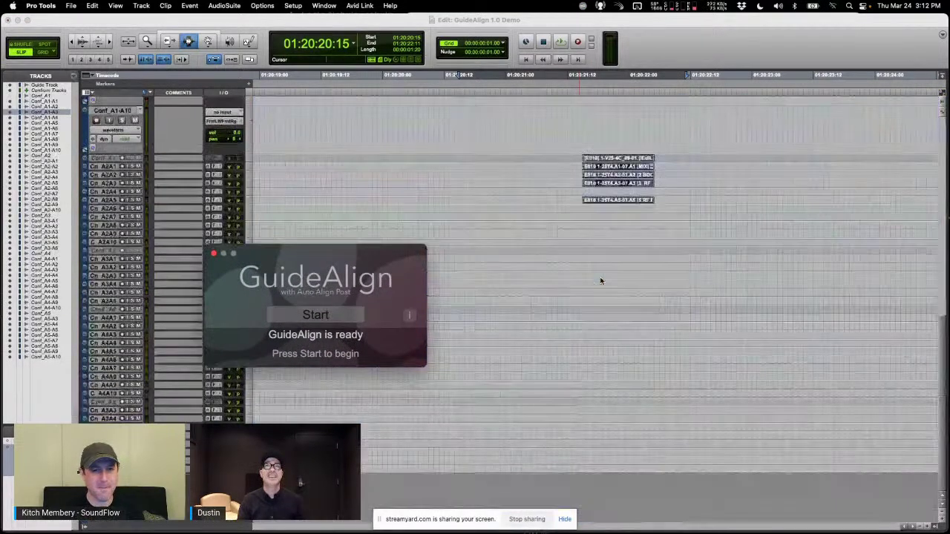
scroll(601, 280, "up", 3)
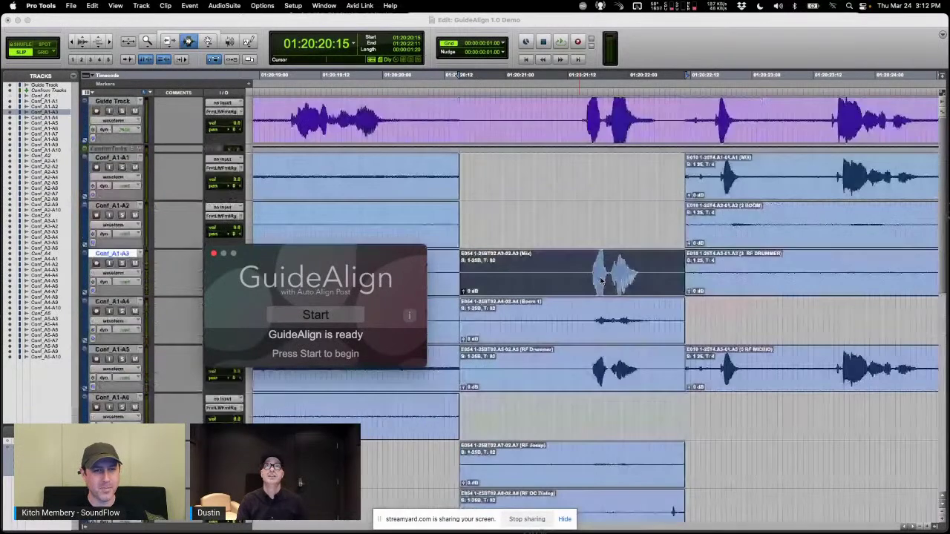
left_click(593, 319, "shift")
left_click(591, 376, "shift")
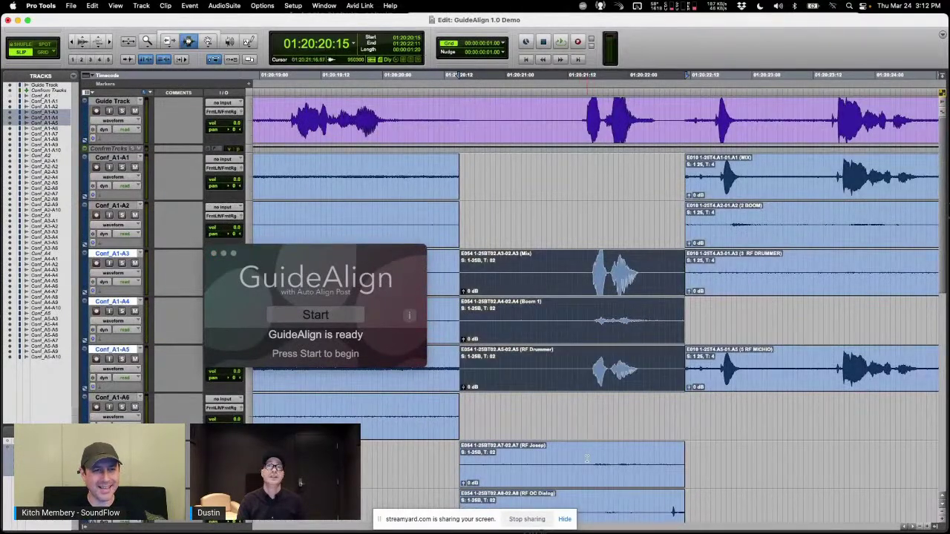
left_click(594, 360)
double_click(596, 351)
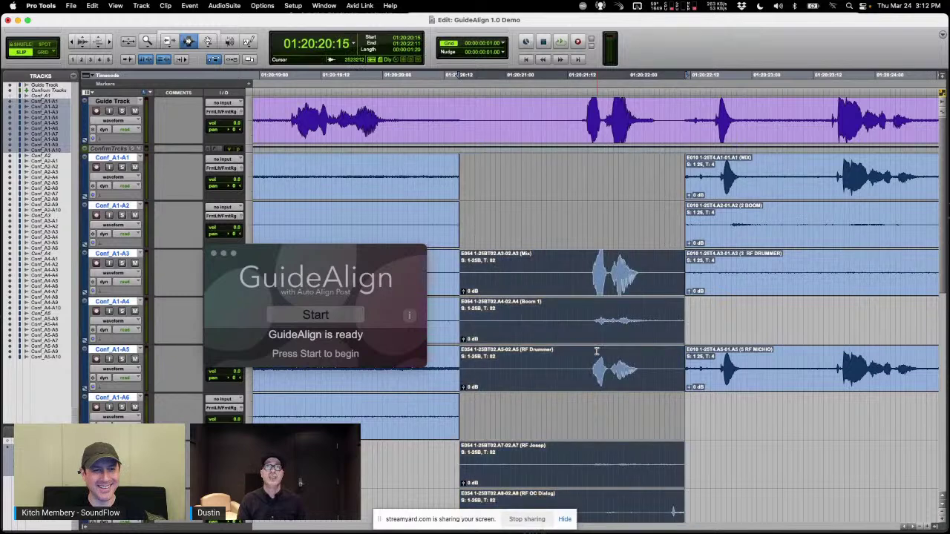
- Compare the dialogue onset on the Guide Track with the 1-25B take 02 clips around 01:20:21
left_click(596, 319)
key("super+bracketright")
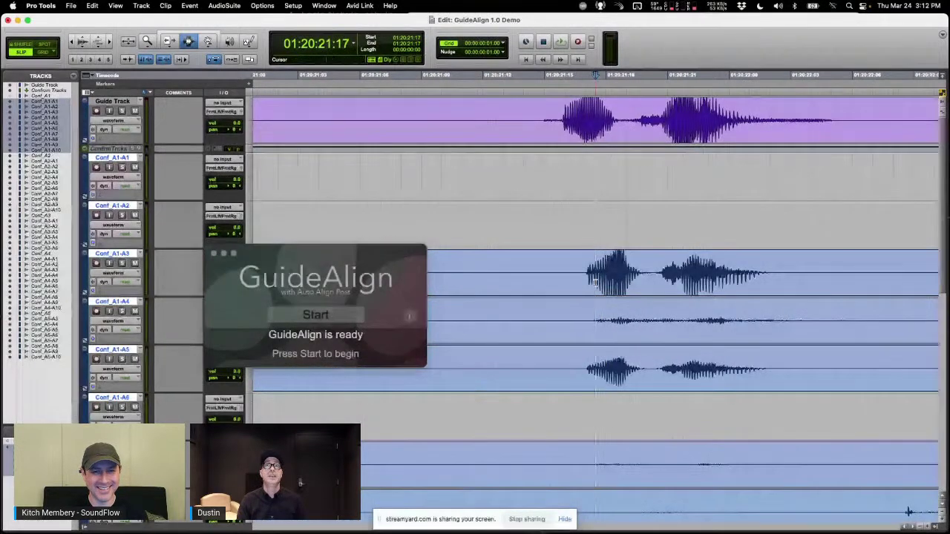
double_click(595, 283)
left_click(564, 111)
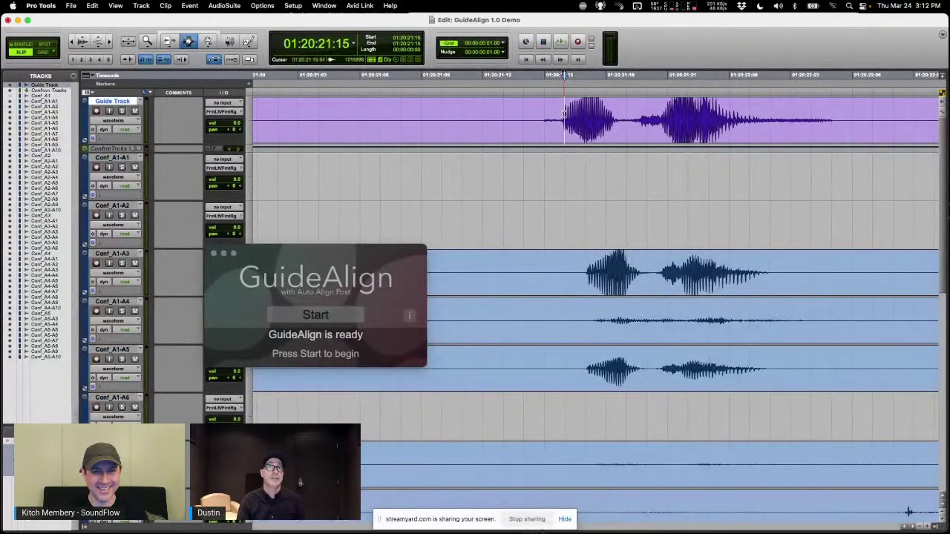
- Select the 1-25B take 02 clips on all Conf_A1 tracks and run GuideAlign with Guide Track as the sync reference
double_click(593, 311)
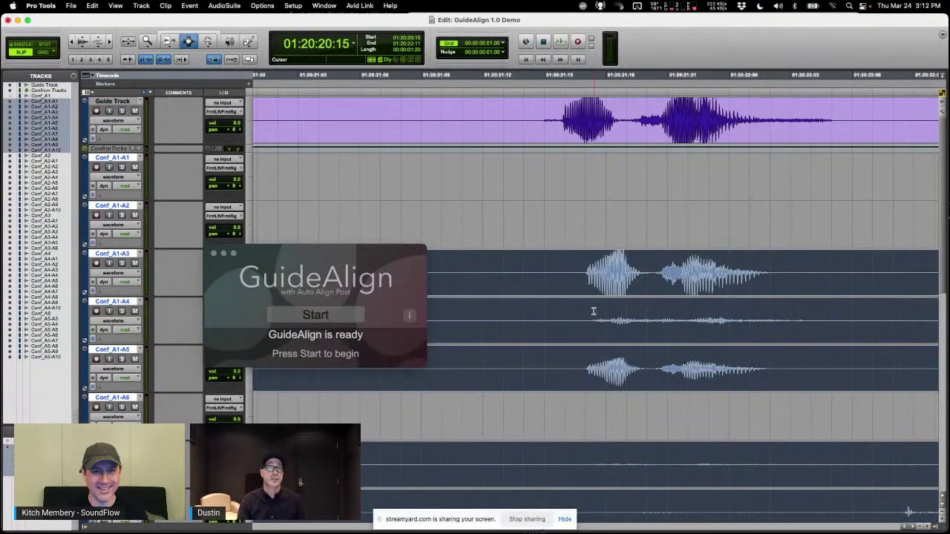
left_click(305, 314)
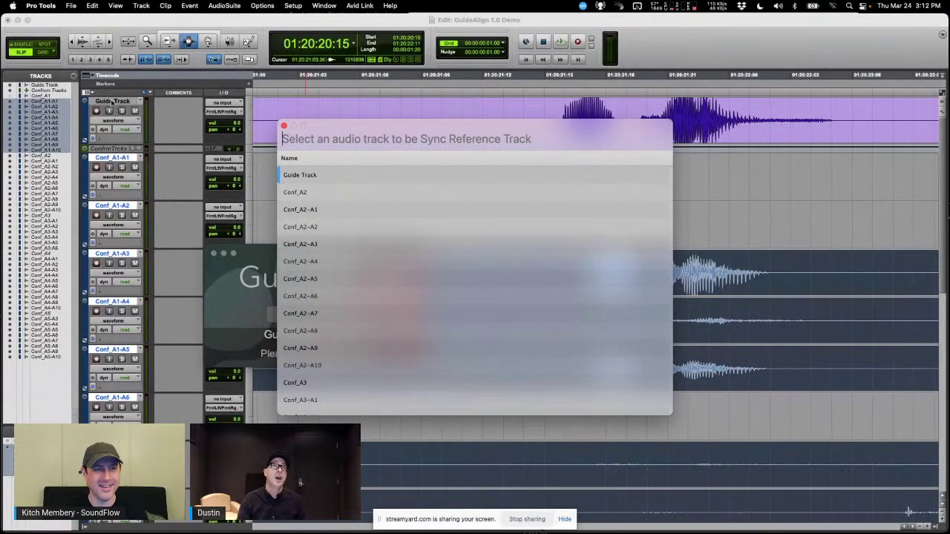
double_click(337, 176)
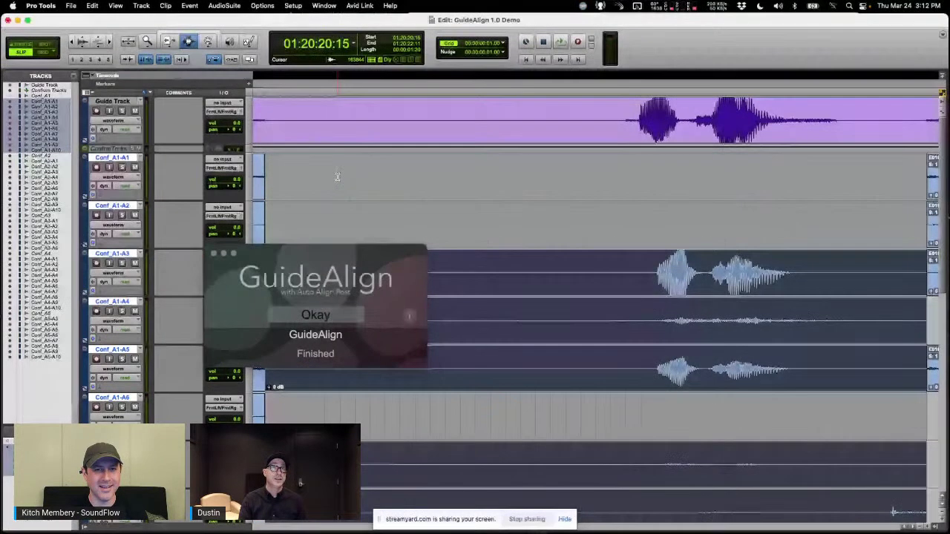
key("super+a")
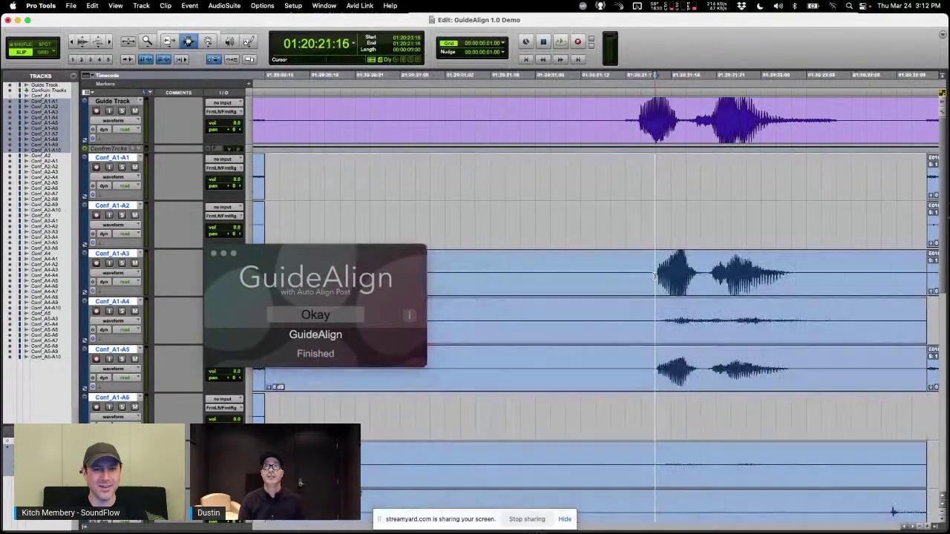
- Compare the aligned 1-25B take 02 dialogue onset with the Guide Track around 01:20:21:17
scroll(654, 276, "up", 6)
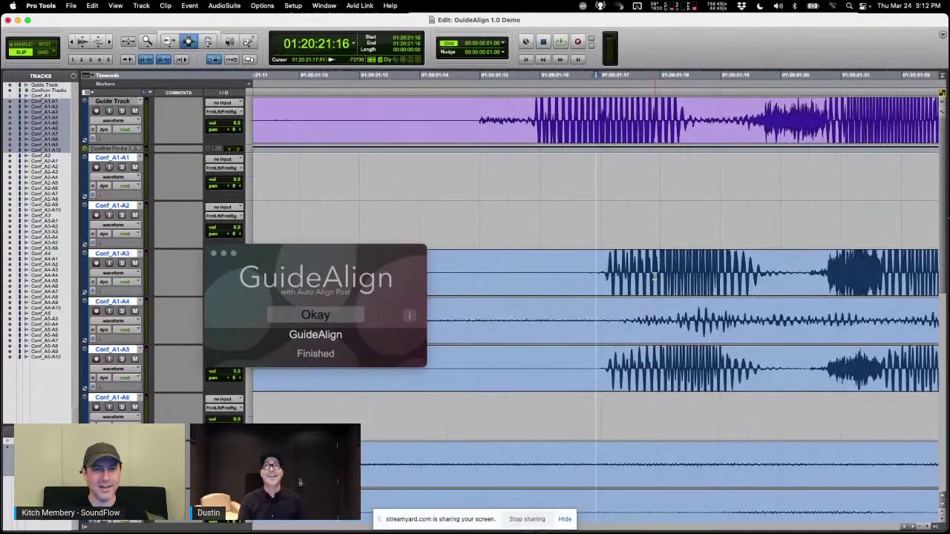
scroll(654, 276, "down", 5)
left_click(598, 286)
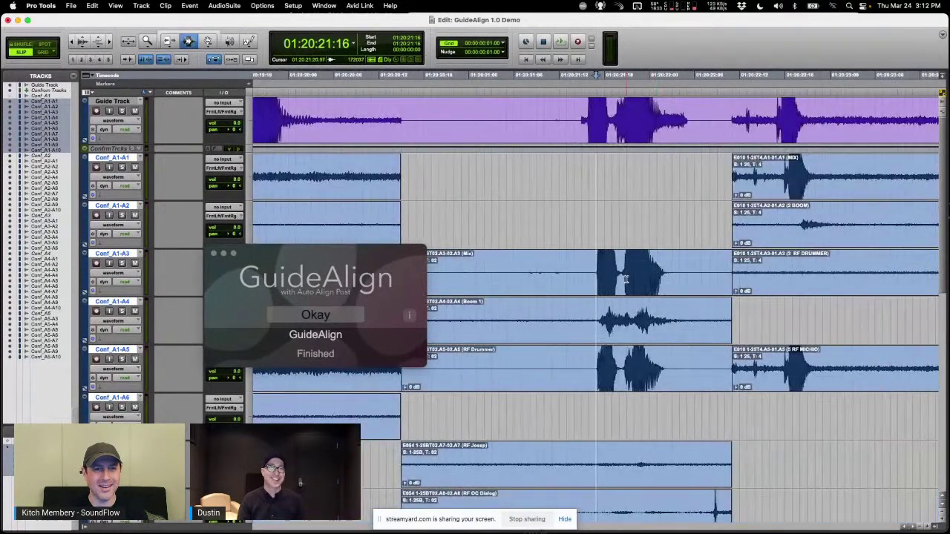
scroll(599, 286, "down", 1)
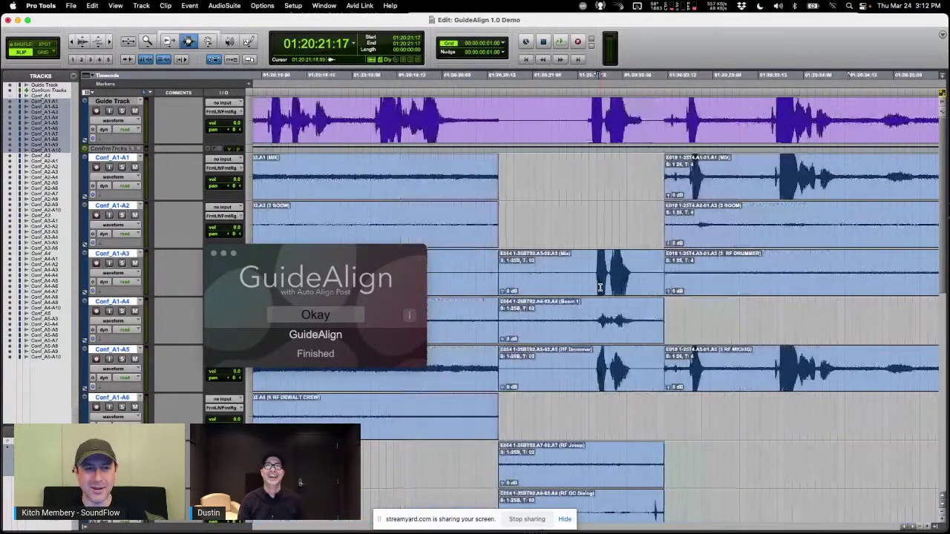
double_click(599, 285)
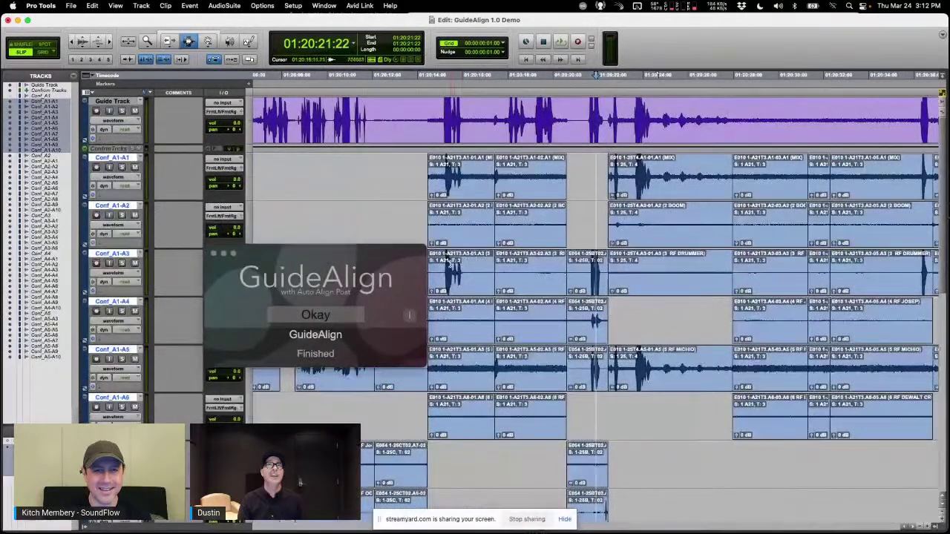
- Select the 1-25B take 02 clips on all Conf_A1 tracks and inspect their waveforms against the Guide Track
left_click(589, 300)
key("super+bracketright")
key("super+bracketright")
key("super+bracketright")
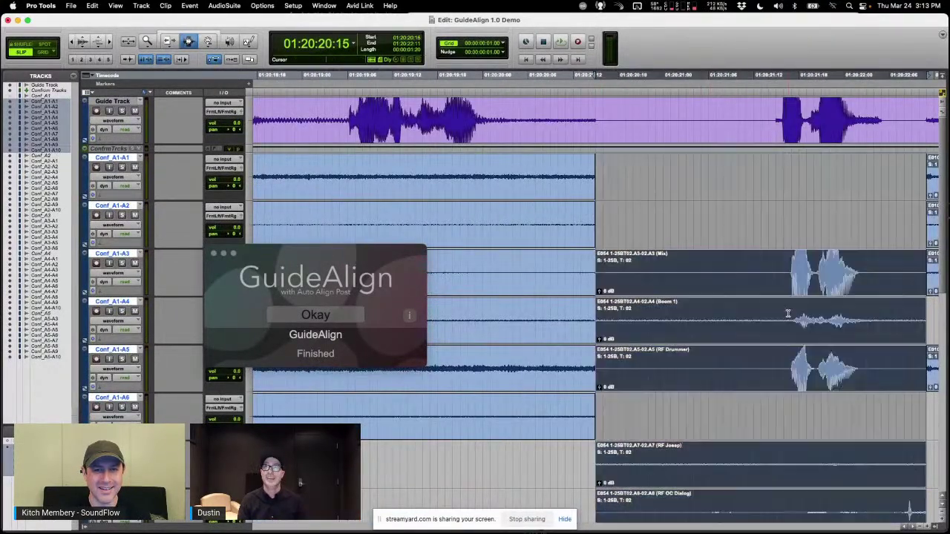
scroll(765, 313, "right", 3)
key("super+bracketright")
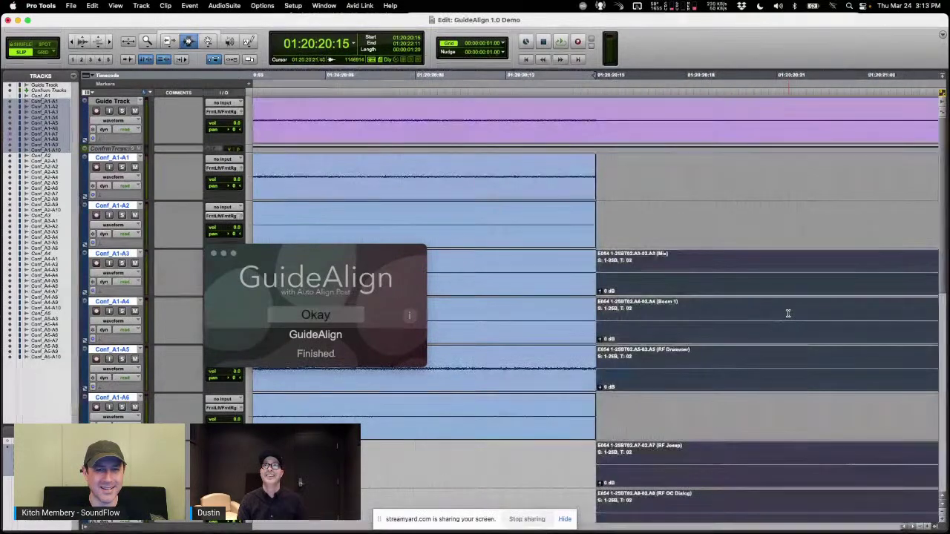
scroll(786, 314, "right", 3)
key("super+bracketleft")
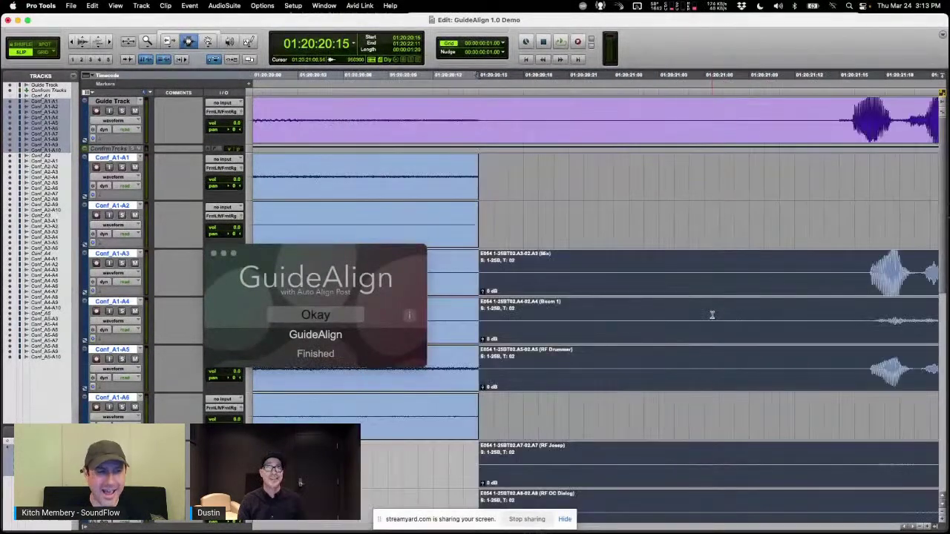
scroll(690, 314, "right", 6)
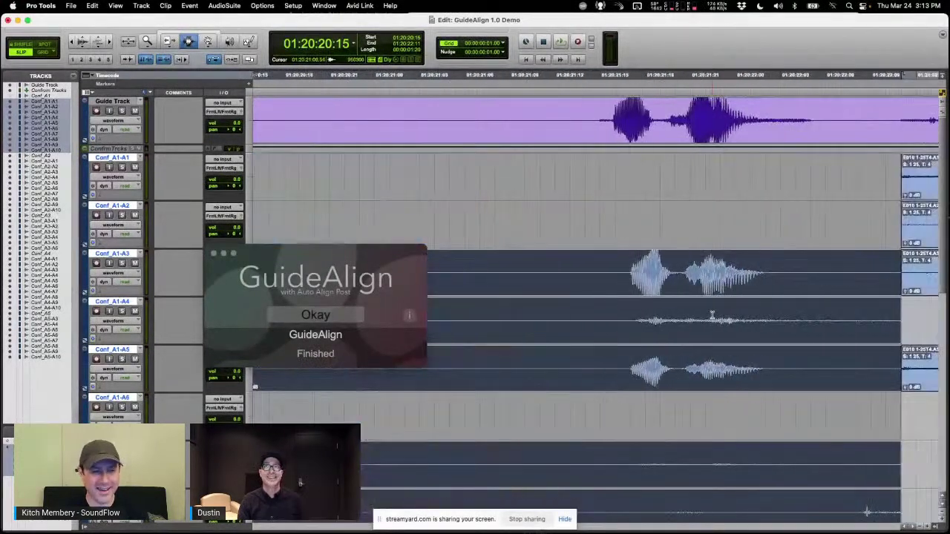
- Close the finished GuideAlign window and run GuideAlign again on the selected 1-25B clips with Guide Track as the sync reference
left_click(214, 254)
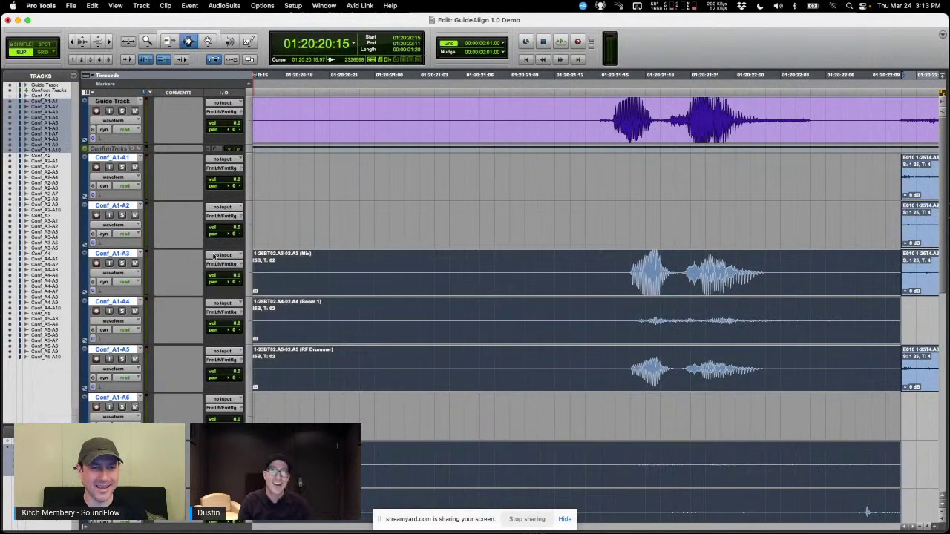
left_click(294, 316)
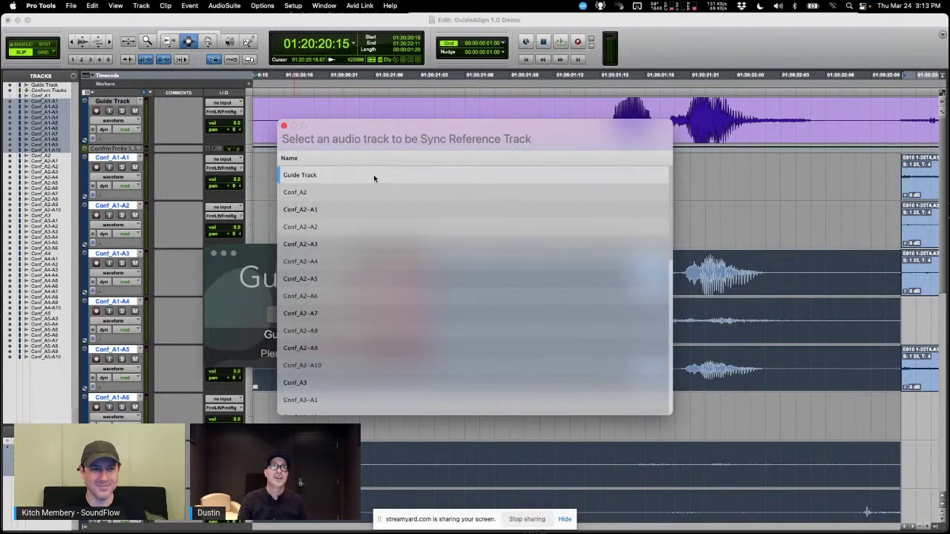
left_click(373, 174)
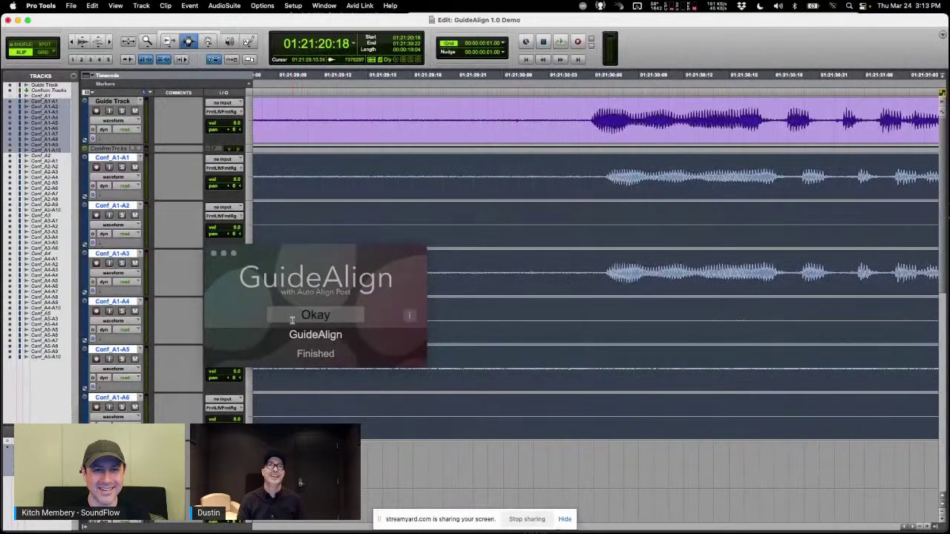
- Run GuideAlign on the selected 1-29 take 1 clips with Guide Track as the sync reference and check the alignment around 01:21:30
left_click(303, 316)
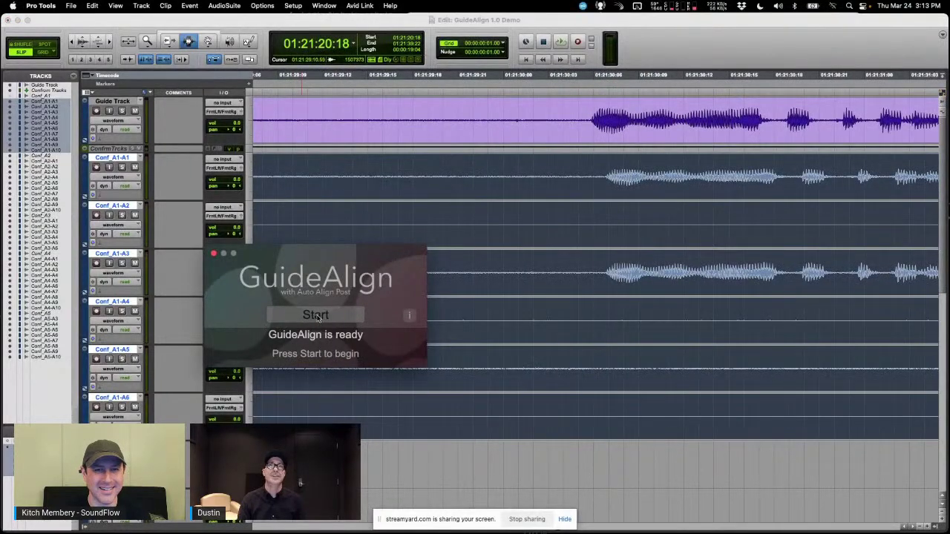
left_click(316, 316)
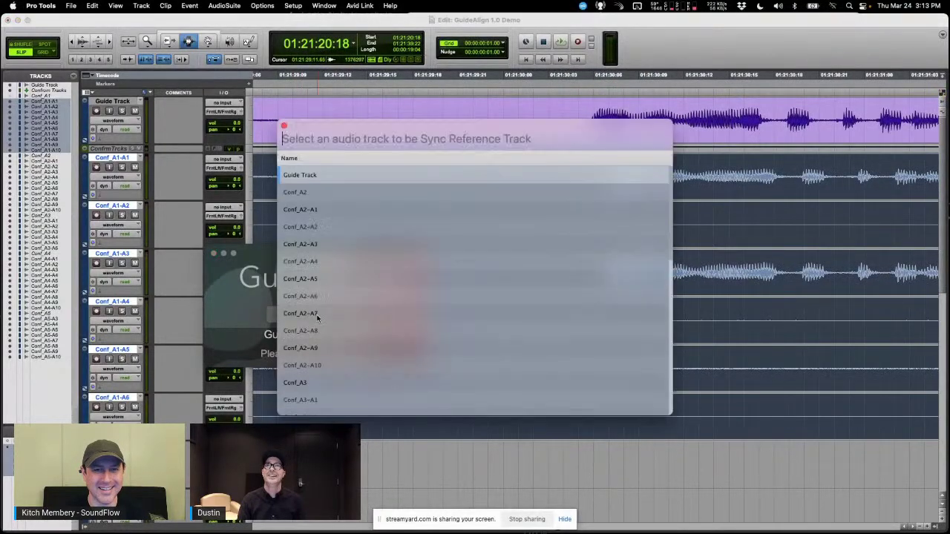
left_click(326, 175)
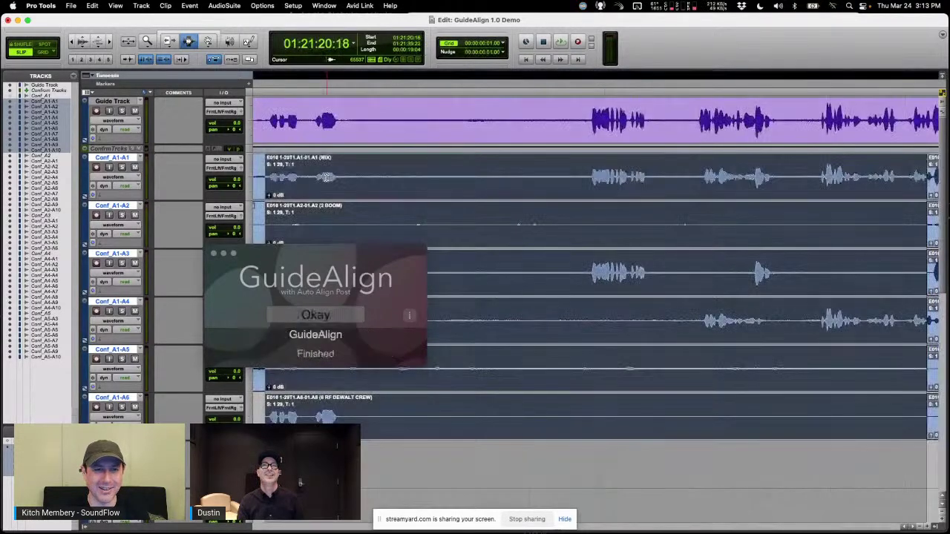
scroll(591, 176, "down", 10)
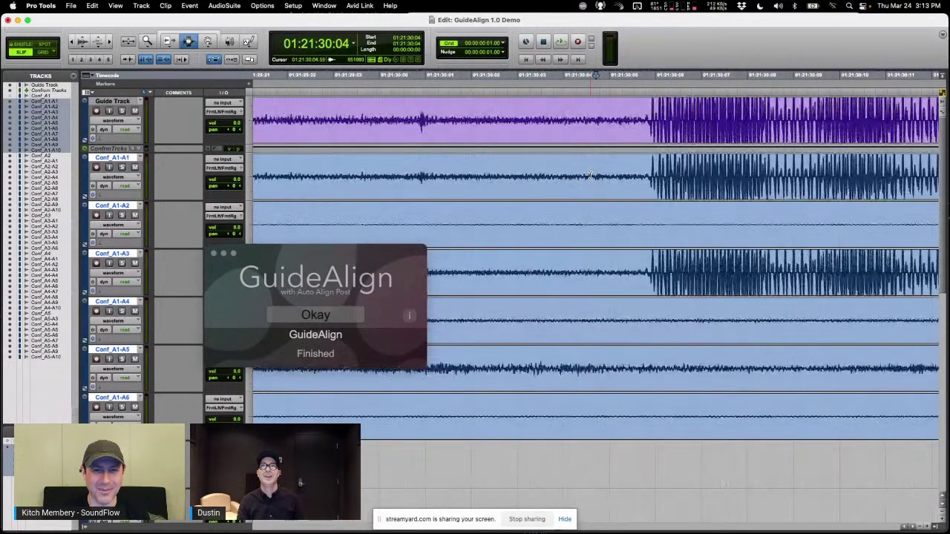
left_click(645, 194)
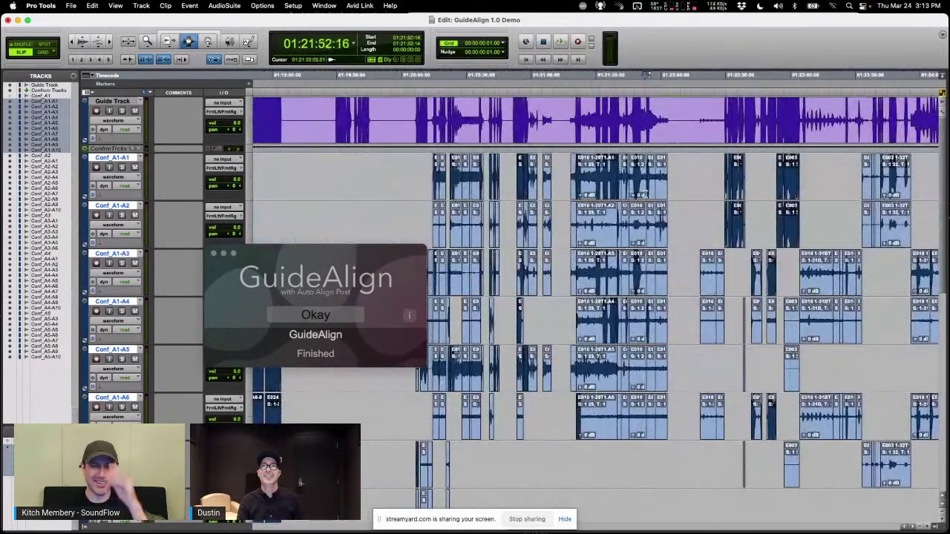
- Select the Conf_A1 clips from 01:21:39:22 to 01:22:03:07 and run GuideAlign with Guide Track as the sync reference
scroll(645, 194, "up", 4)
key("alt+Tab")
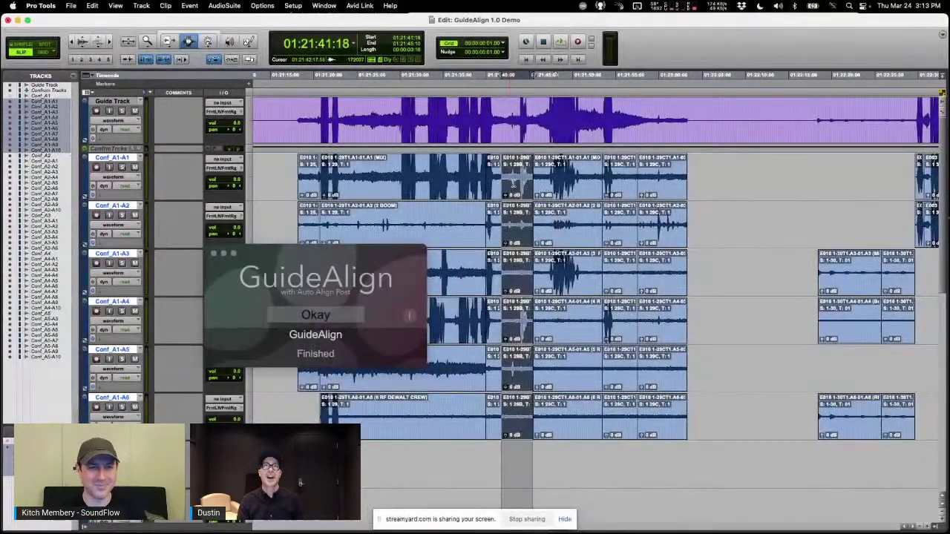
key("alt+Tab")
left_click_drag(619, 184, 687, 184)
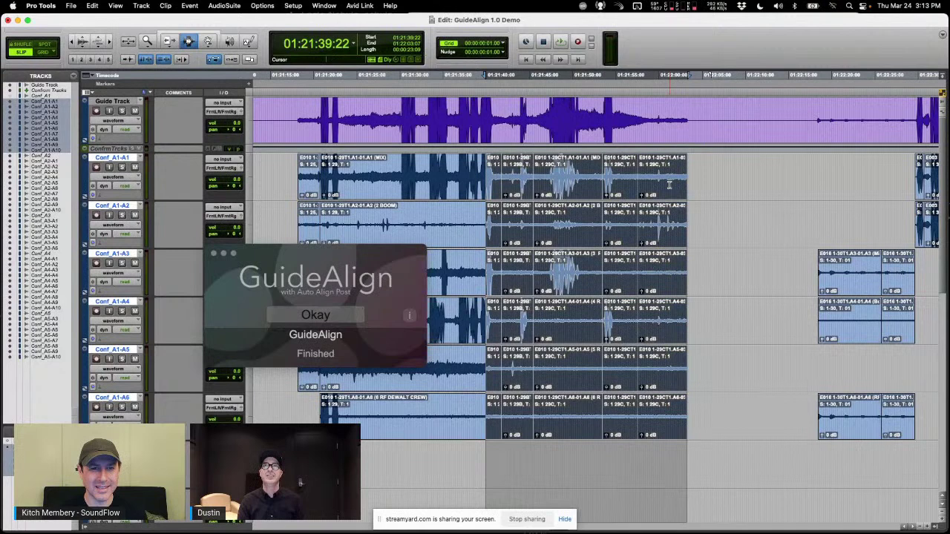
left_click(325, 315)
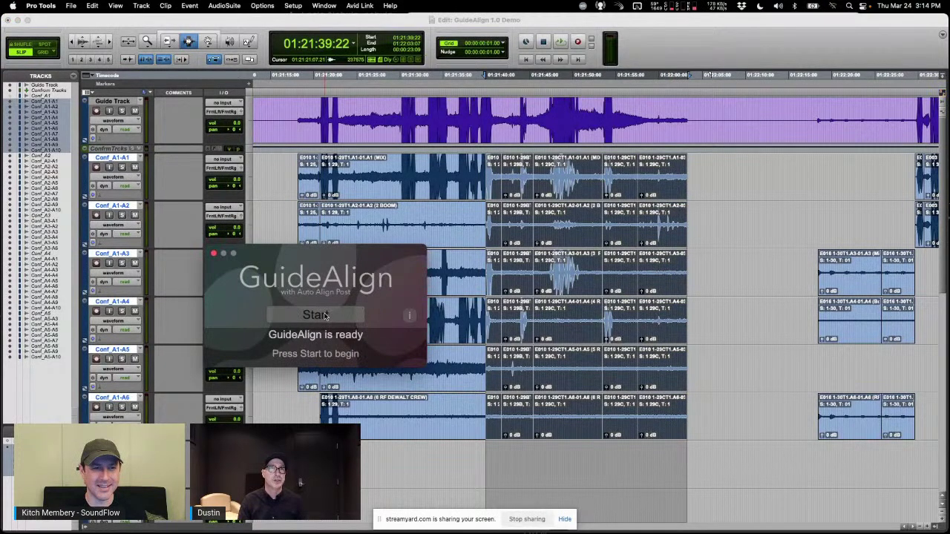
left_click(324, 315)
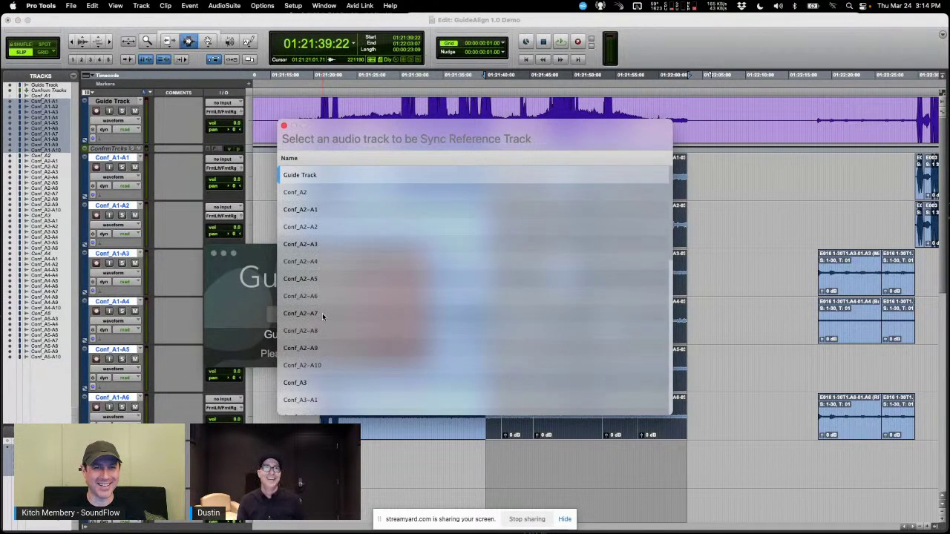
left_click(411, 176)
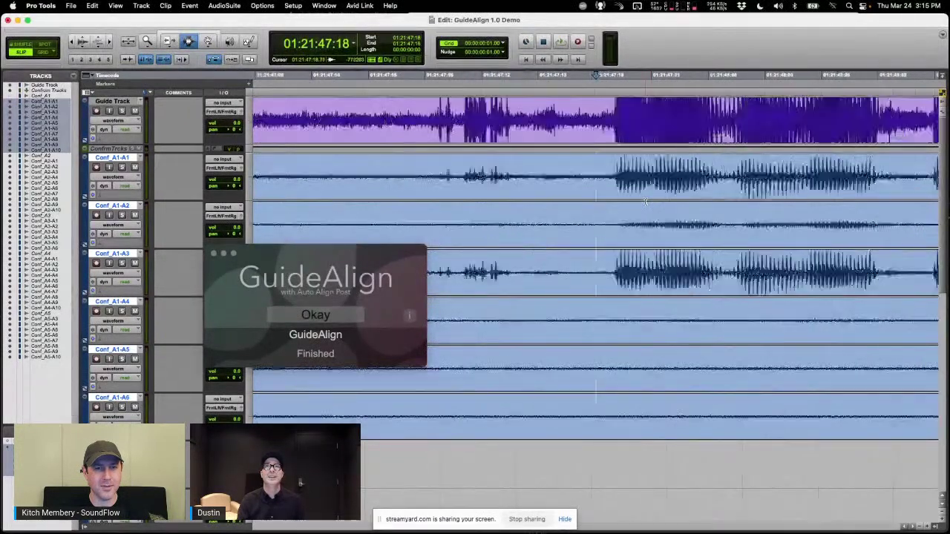
- Compare the aligned 1-29C take 1 waveforms with the Guide Track around 01:21:47:09
left_click(520, 176)
key("super+bracketright")
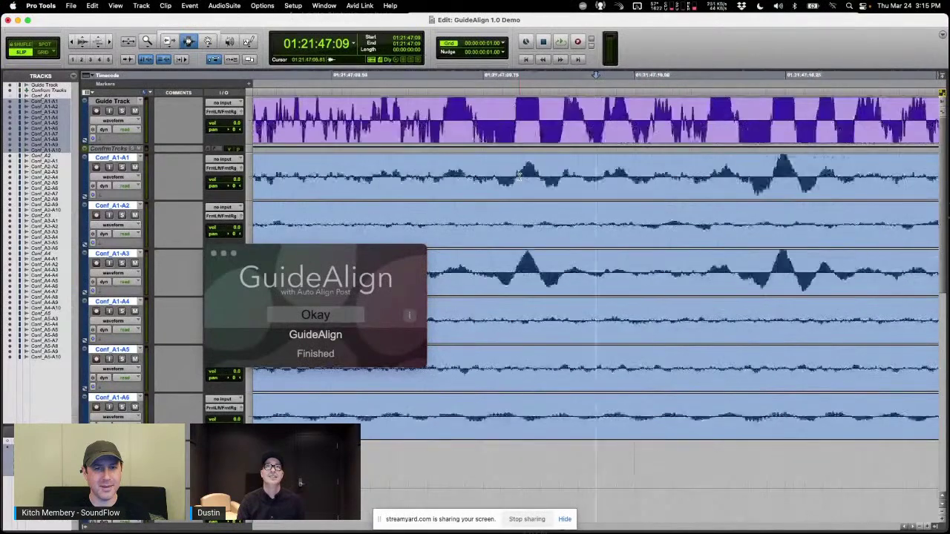
key("super+bracketleft")
key("super+bracketleft")
key("super+bracketleft")
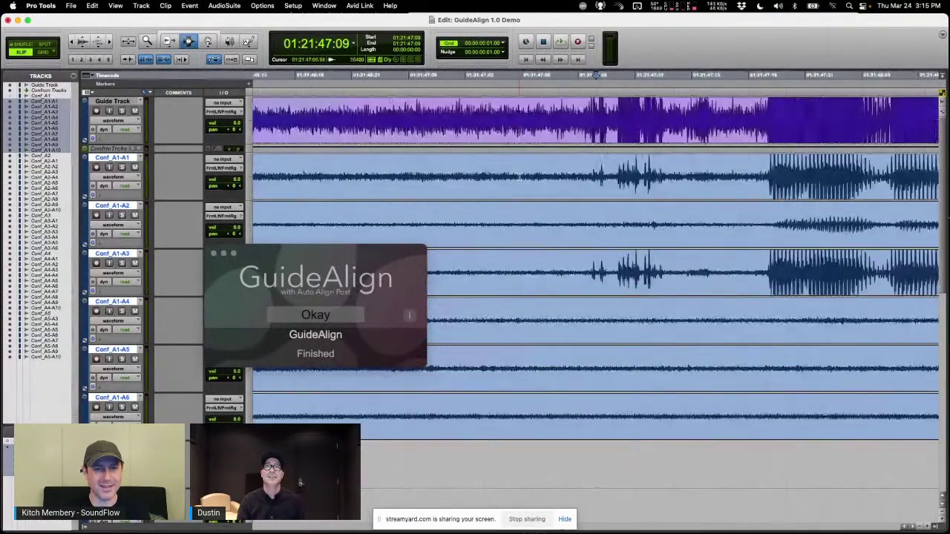
- Examine how the second 1-29C take 1 clips line up with the Guide Track dialogue around 01:21:53:20
scroll(520, 176, "right", 10)
key("super+bracketleft")
left_click(701, 176)
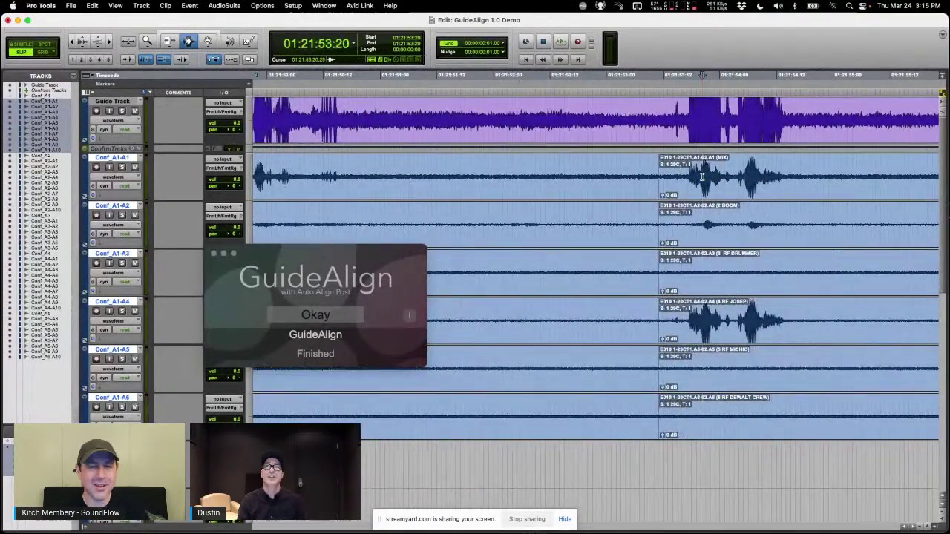
key("super+bracketright")
key("super+bracketright")
key("super+bracketright")
key("super+bracketleft")
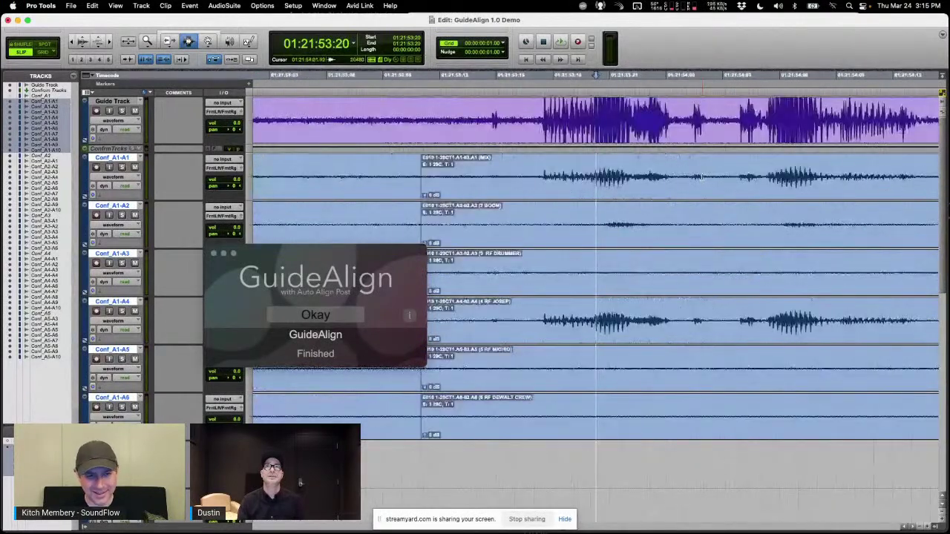
key("super+bracketleft")
key("super+bracketleft")
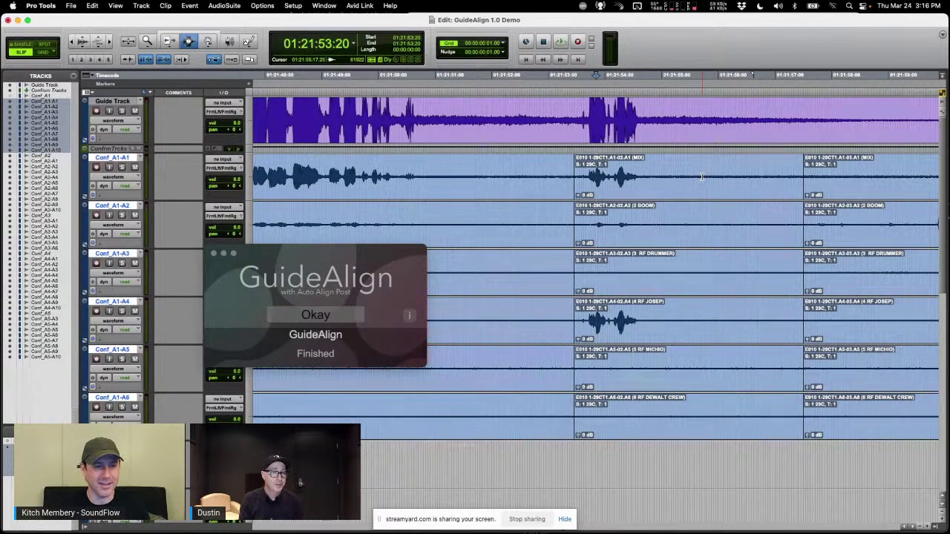
left_click(586, 187)
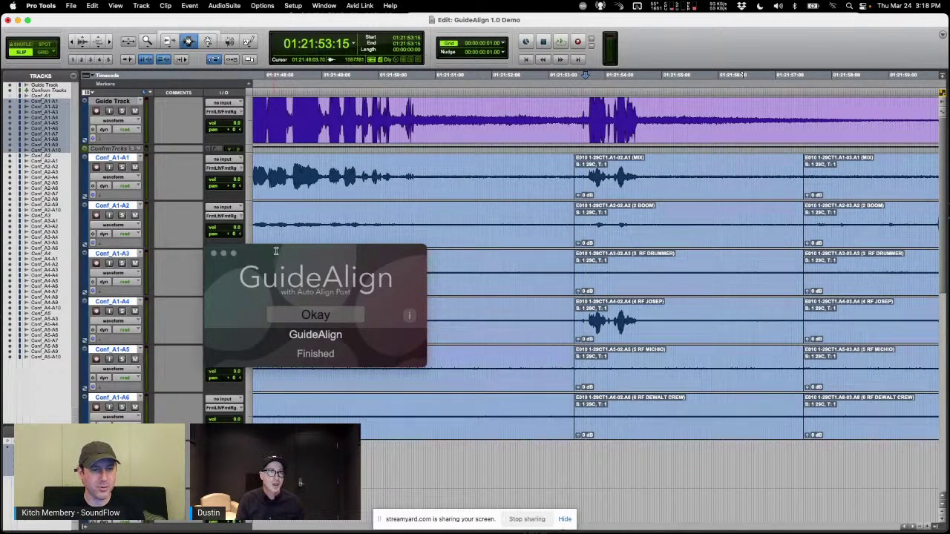
- Move the GuideAlign window aside and view the Mac's system overview and the Pro Tools version information
left_click_drag(357, 246, 460, 259)
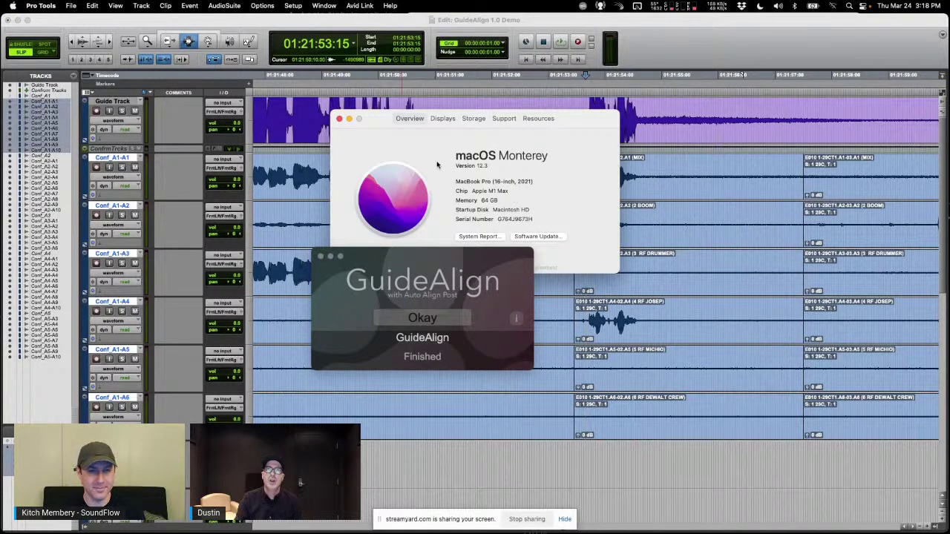
left_click(41, 5)
left_click(45, 16)
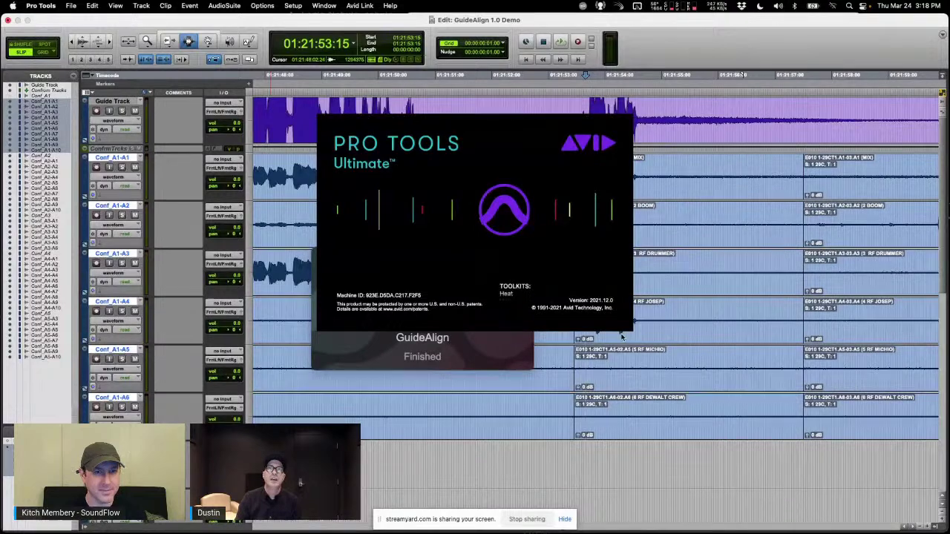
left_click(626, 243)
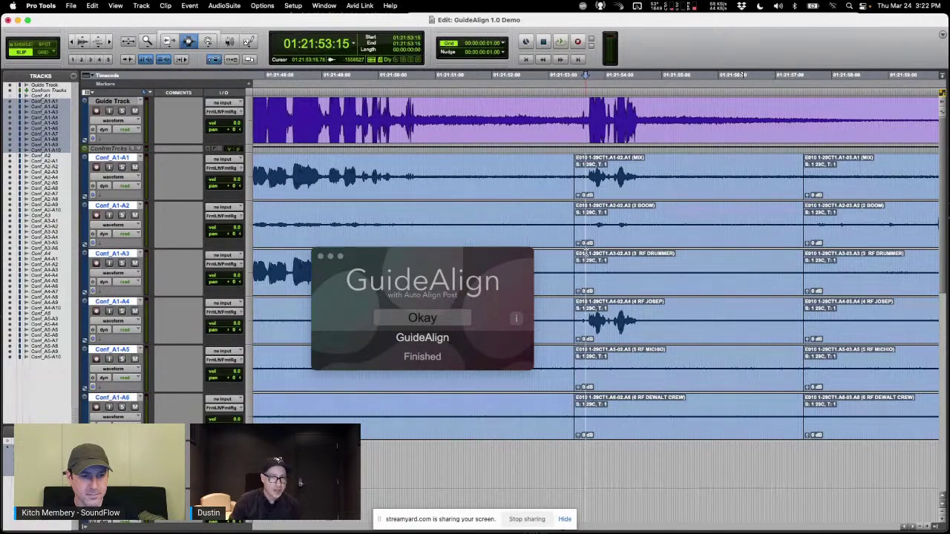
- Select the second 1-29C take 1 clips, starting at 01:21:53:11, across the Conf_A1 tracks
double_click(625, 282)
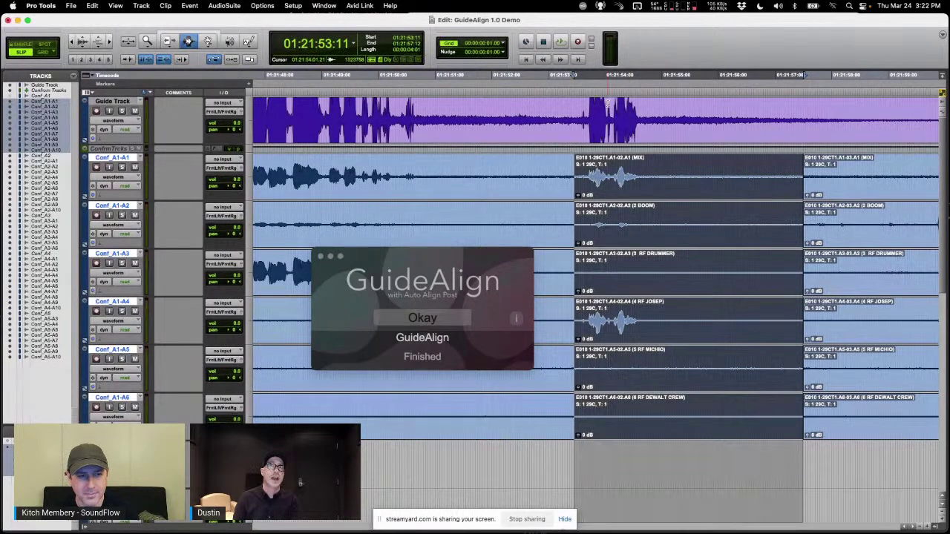
left_click(642, 214)
left_click(641, 214)
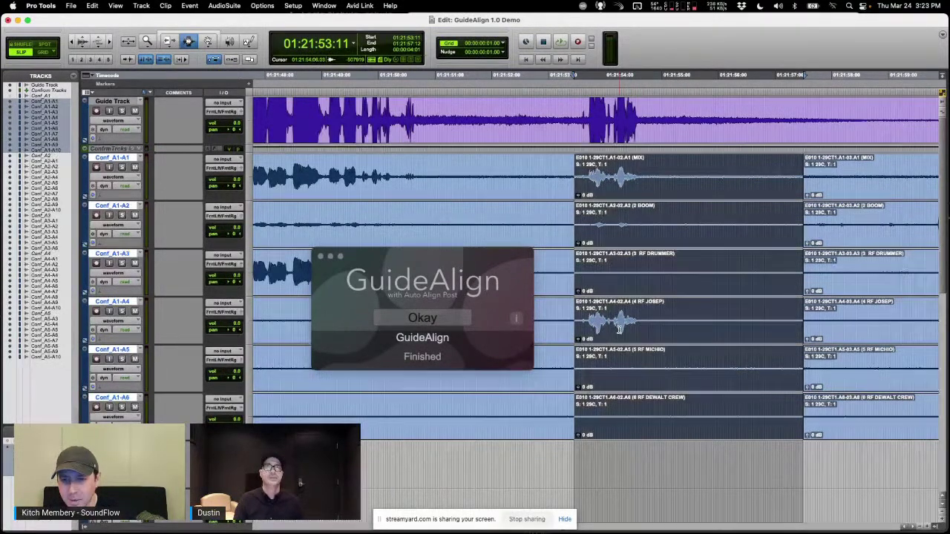
- Compare the boom transient on Conf_A1-A2 with the Guide Track around 01:21:59:19
key("super+bracketleft")
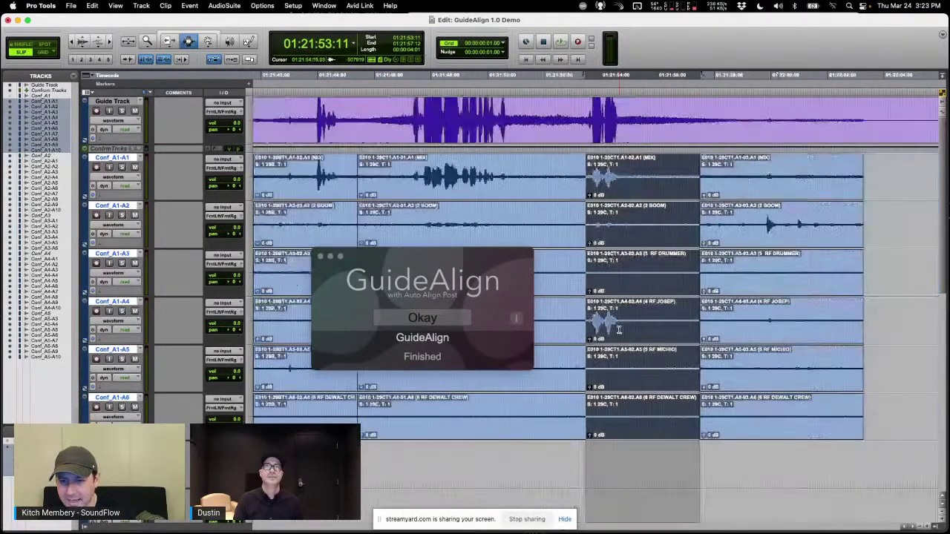
left_click(769, 221)
key("super+bracketright")
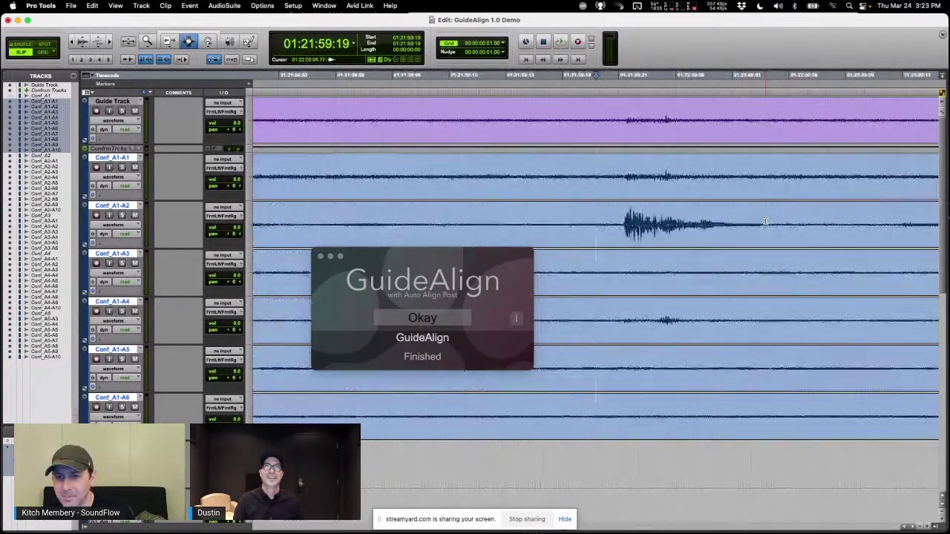
key("super+bracketleft")
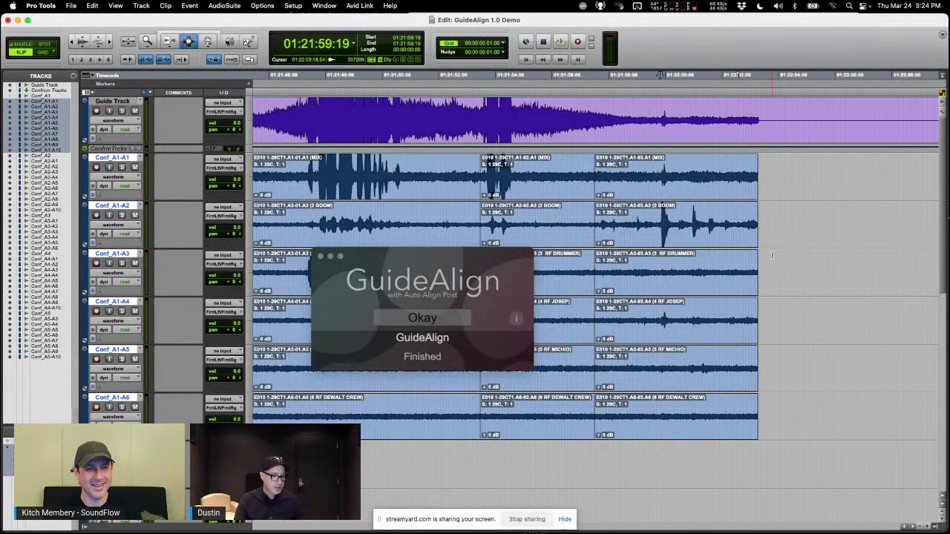
- Survey the clips across the whole session timeline and examine the dense Conf_A1 clip group starting at 01:07:09:14
key("alt+a")
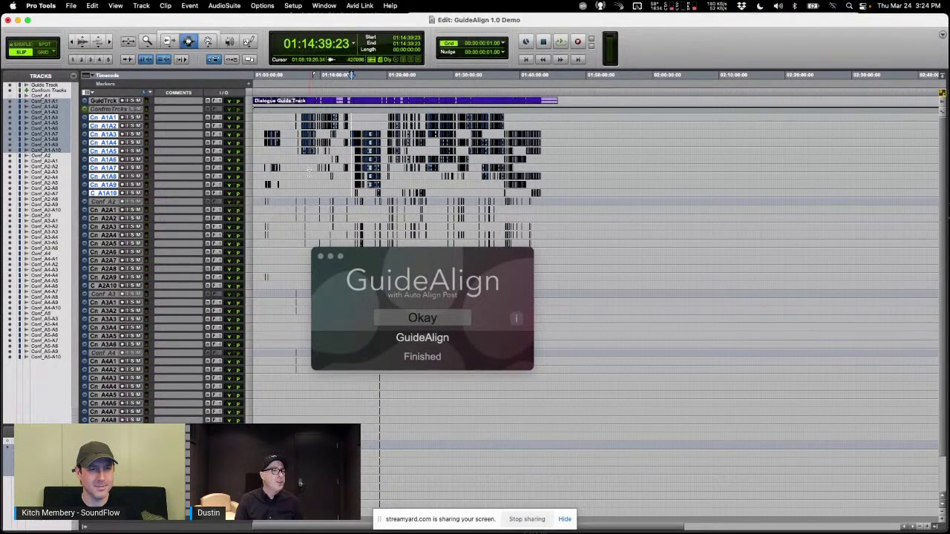
key("super+bracketright")
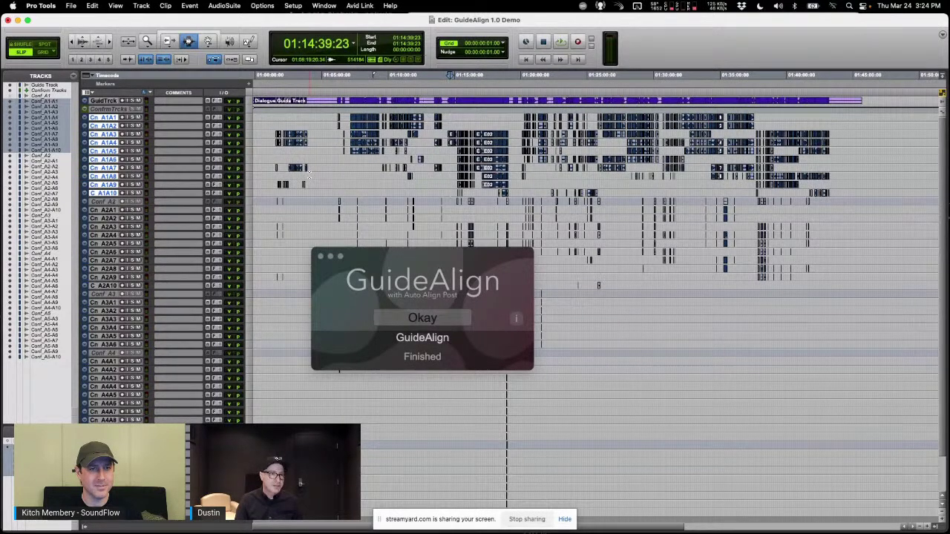
left_click(363, 175)
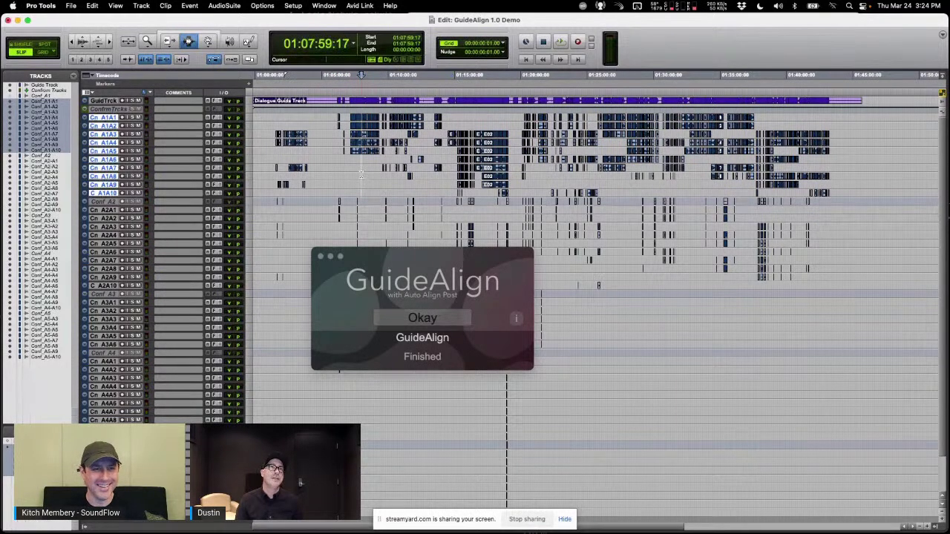
key("super+bracketright")
left_click(484, 171)
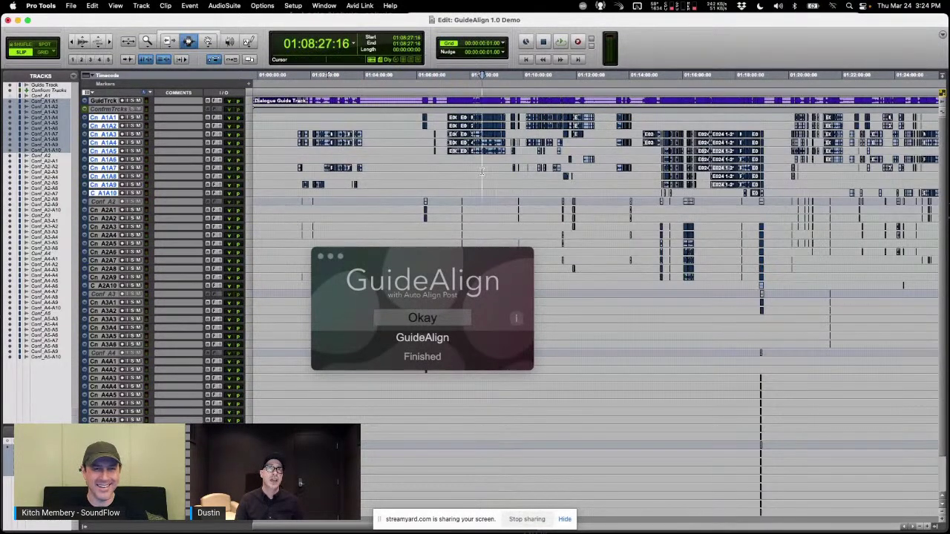
left_click(451, 148)
key("super+bracketright")
key("super+bracketright")
key("super+bracketright")
key("super+bracketright")
key("super+bracketright")
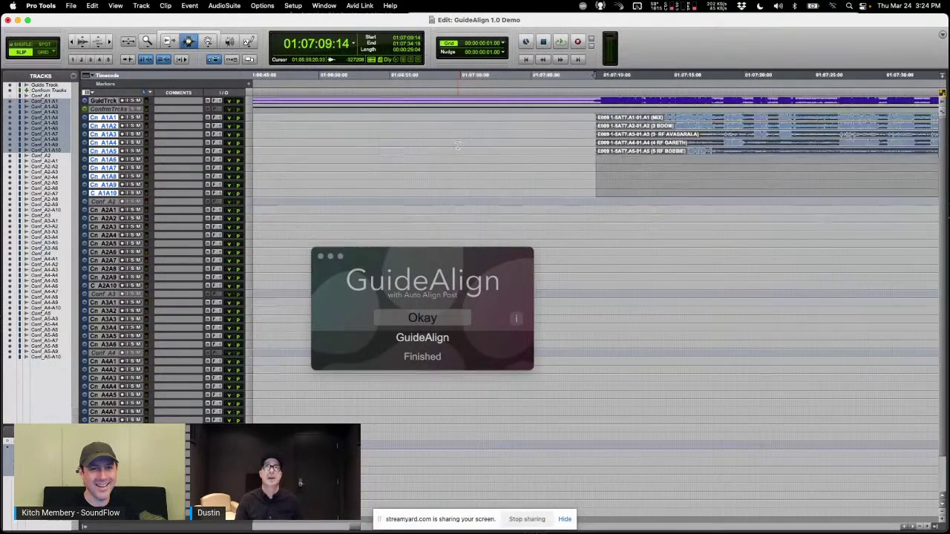
left_click(693, 126)
double_click(693, 126)
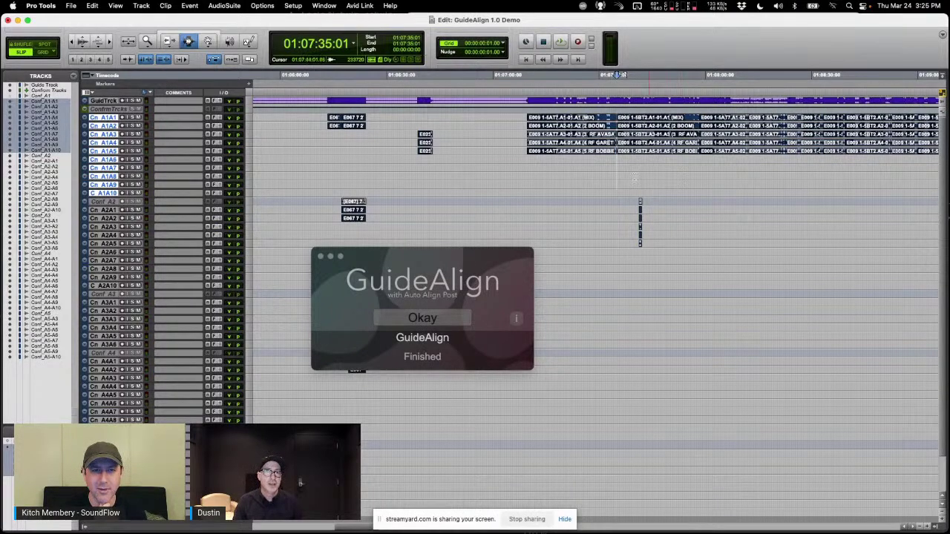
scroll(623, 179, "down", 5)
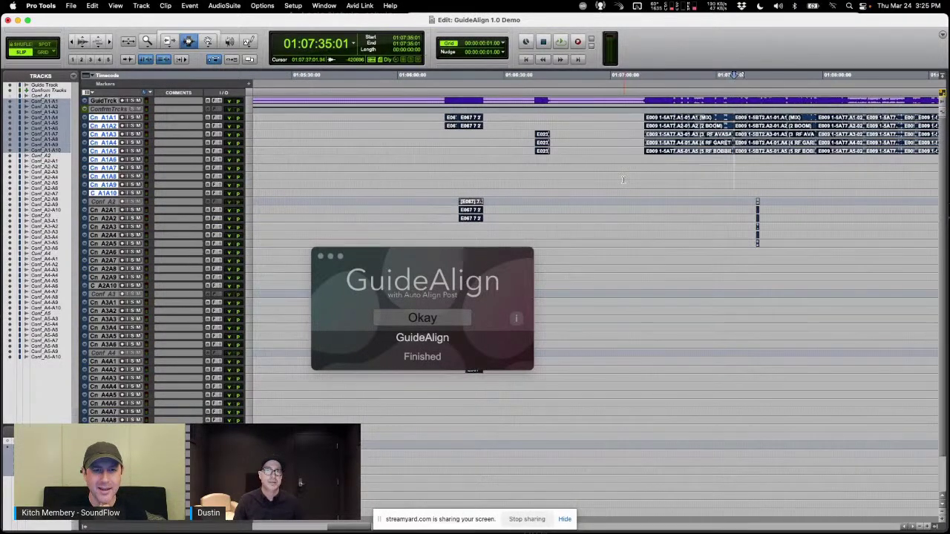
- Select the clips on the Conf_A1 tracks from 01:22:18:10 to 01:23:33:05
left_click(564, 149)
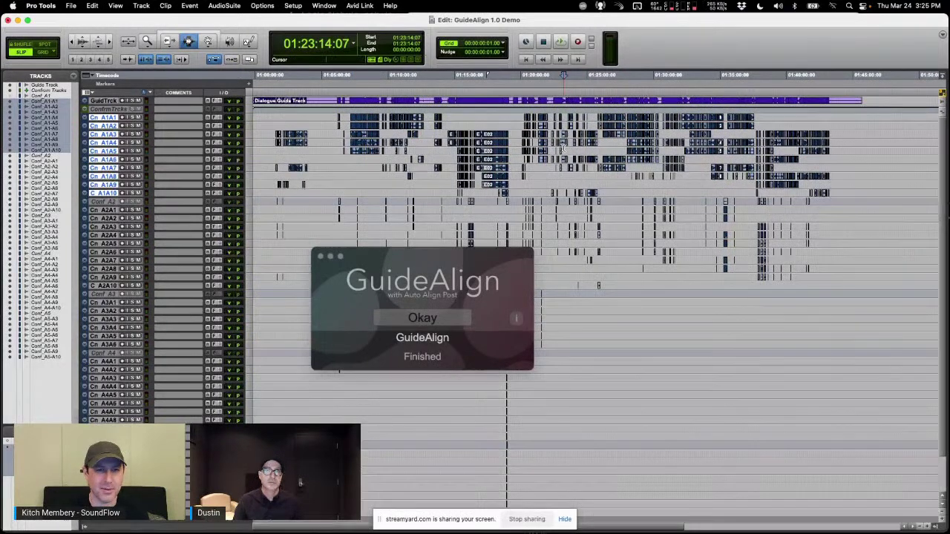
scroll(565, 150, "up", 5)
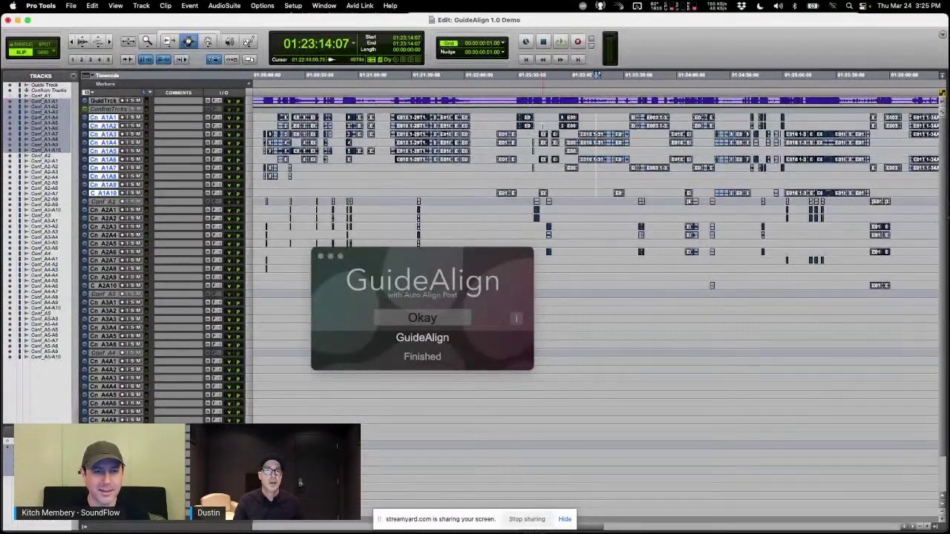
left_click(497, 149)
left_click(627, 141, "shift")
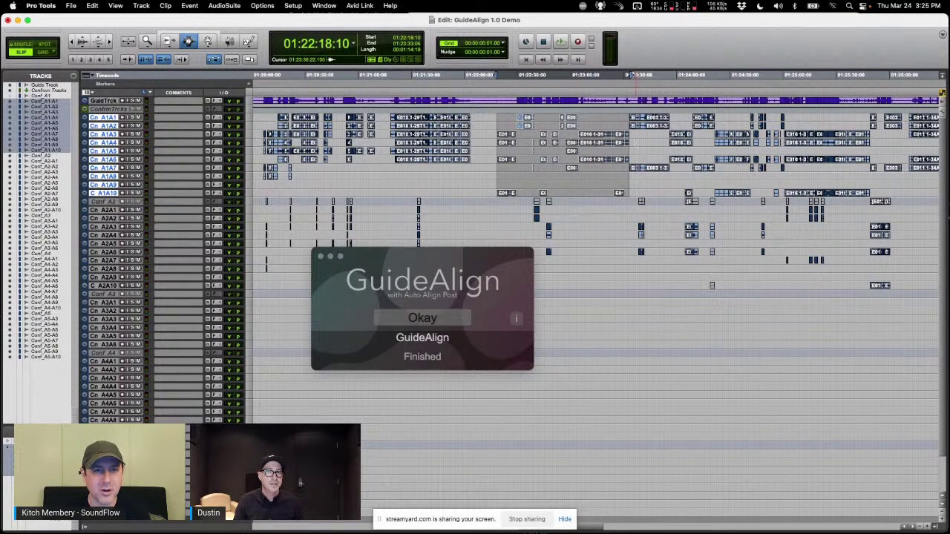
key("r")
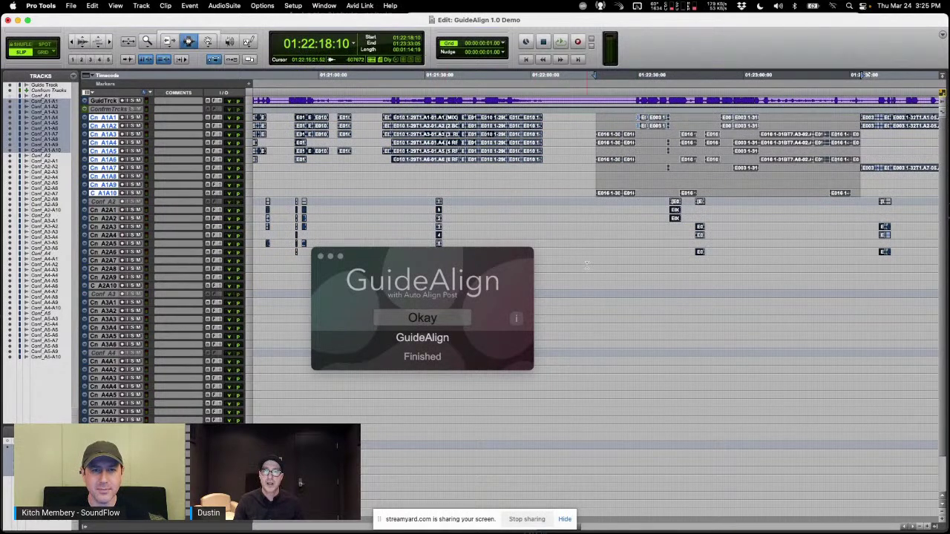
- Run GuideAlign on the selected clips with Guide Track as the sync reference track
left_click(428, 317)
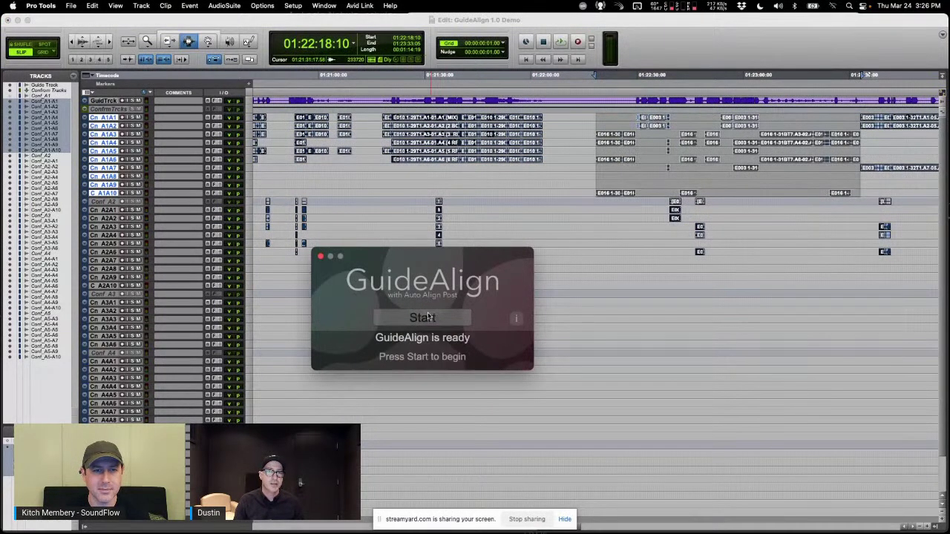
left_click(422, 318)
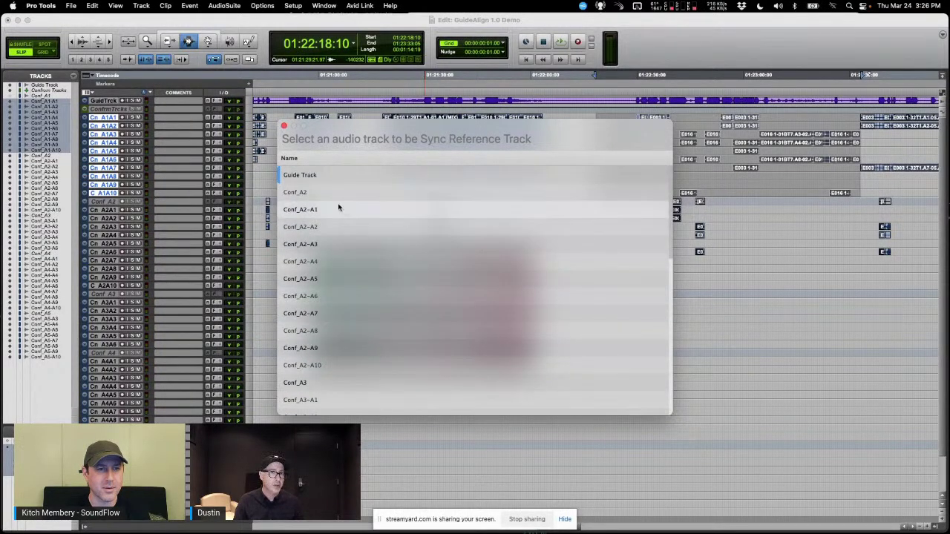
left_click(324, 177)
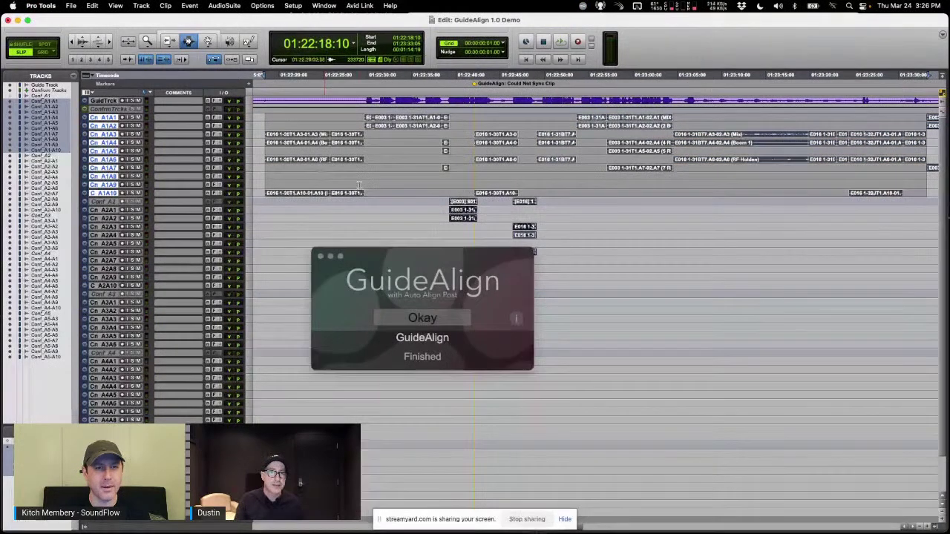
- Go to the "GuideAlign: Could Not Sync Clip" marker at 01:22:42:02 and set the track heights to small
left_click(476, 187)
left_click(471, 192)
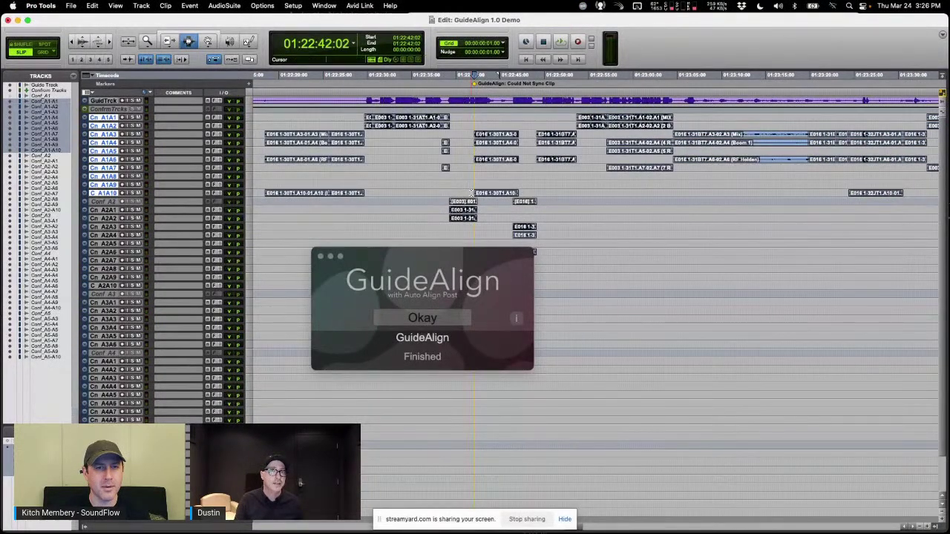
key("e")
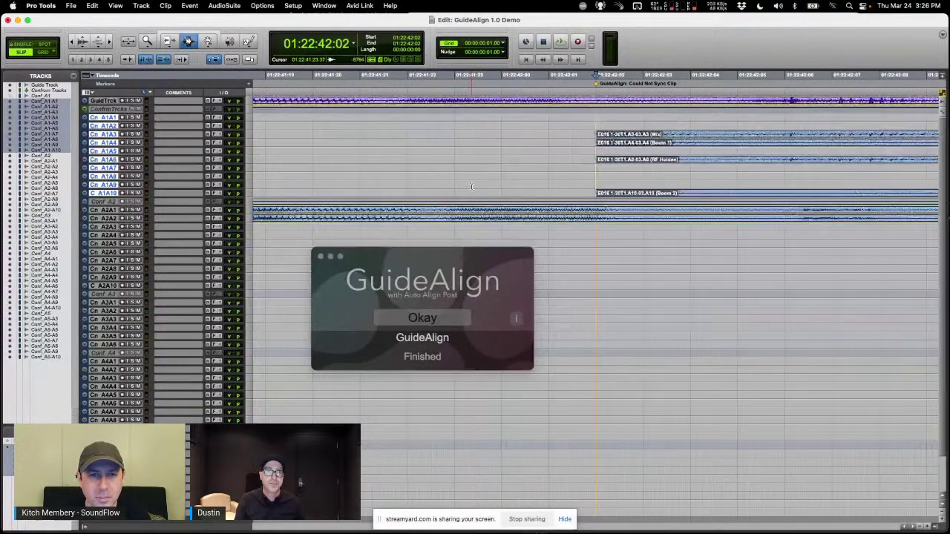
left_click(250, 142)
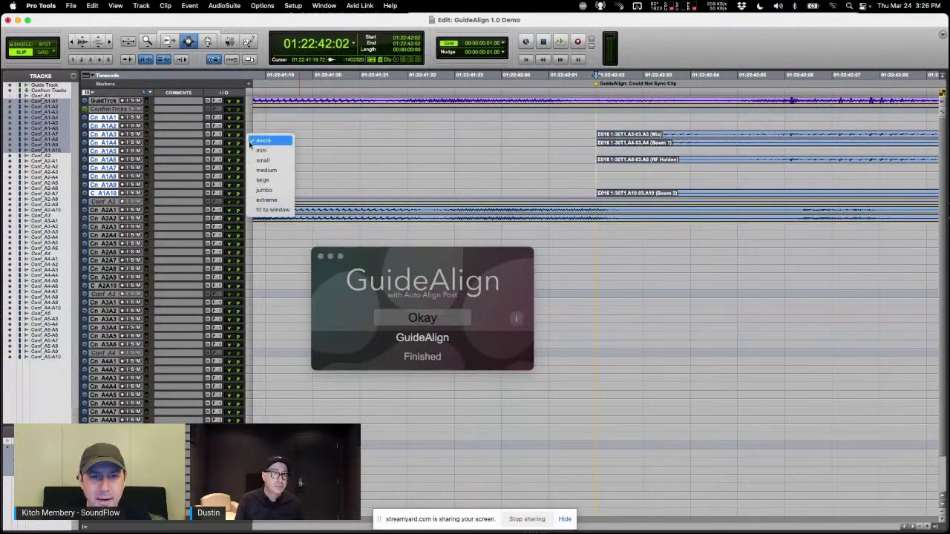
left_click(263, 160)
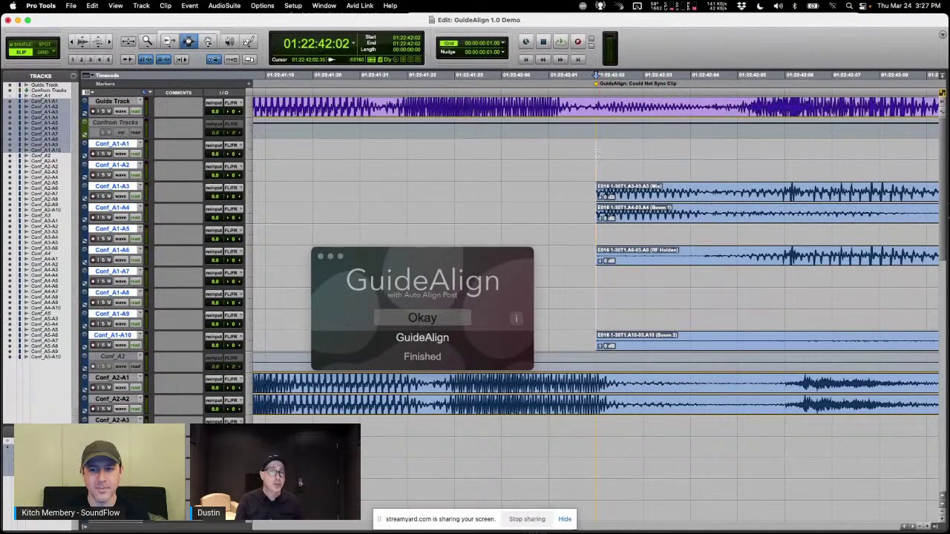
- Extend the start of the E016 1-30T1 clips at the marker back to 01:22:42:00 across the Conf_A1 tracks
left_click(659, 190)
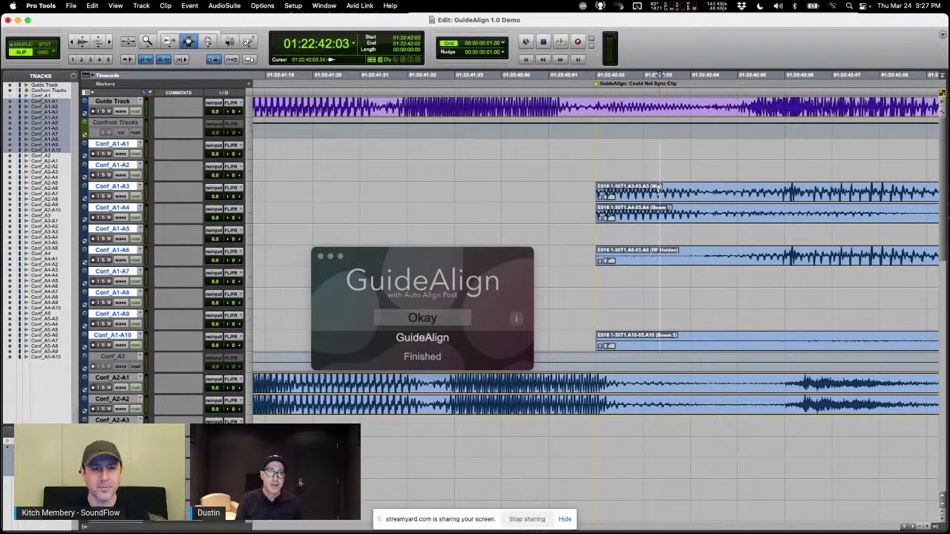
left_click(651, 192)
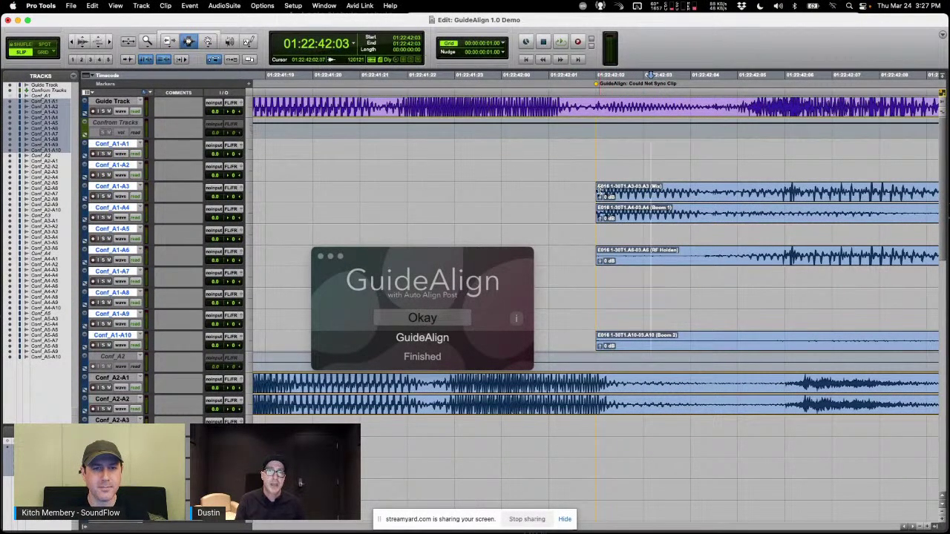
left_click(601, 192)
key("F6")
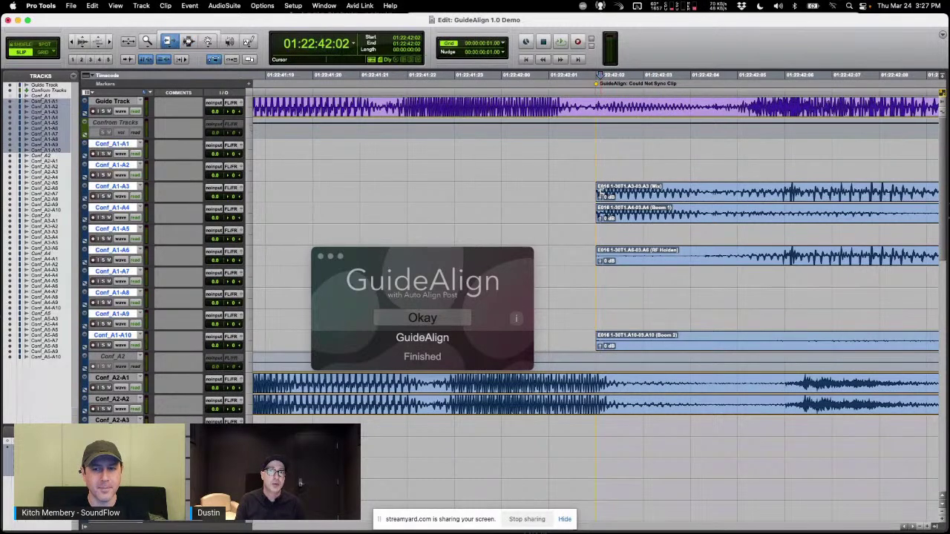
left_click_drag(600, 192, 514, 191)
key("F7")
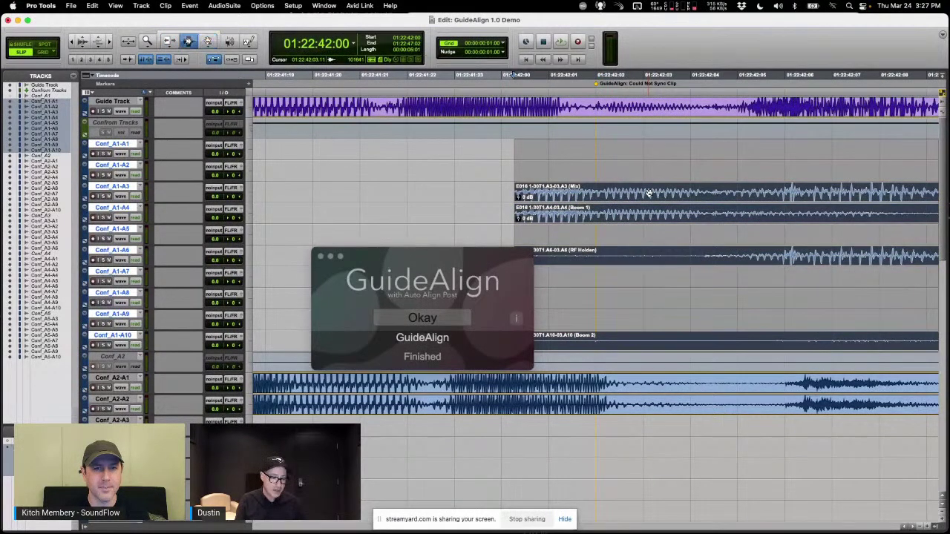
- Fade in the extended E016 1-30T1 clips from 01:22:42:00 to 01:22:42:03 and try playing them back
left_click(647, 191)
key("d")
key("F8")
left_click(643, 208)
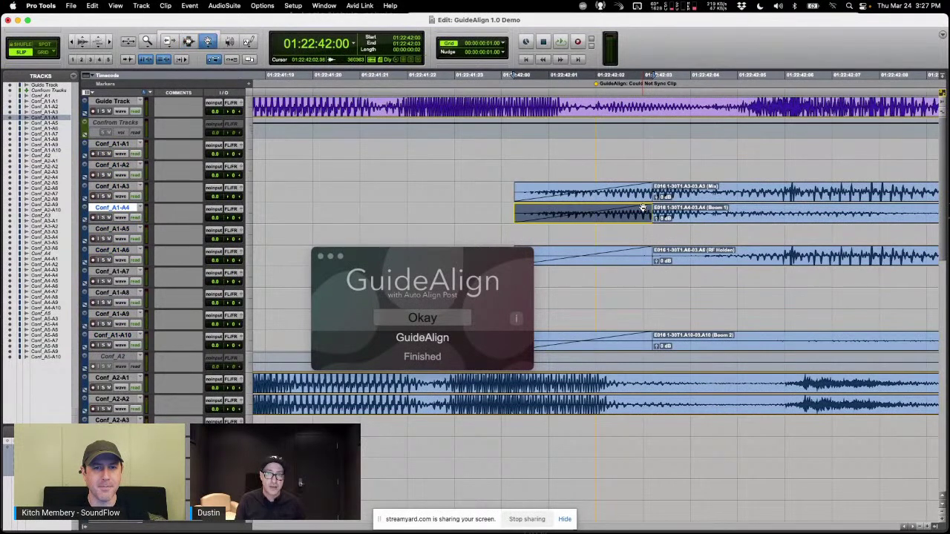
key("space")
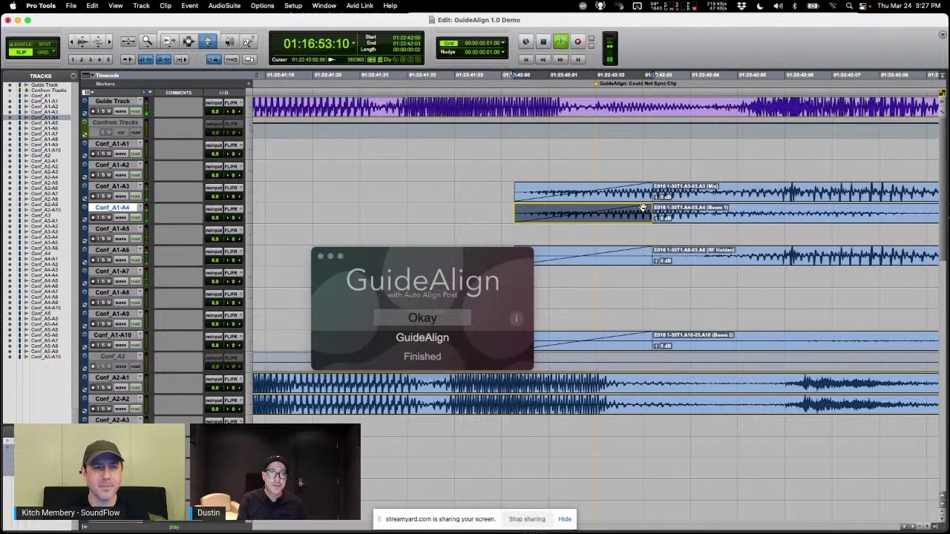
key("space")
key("space")
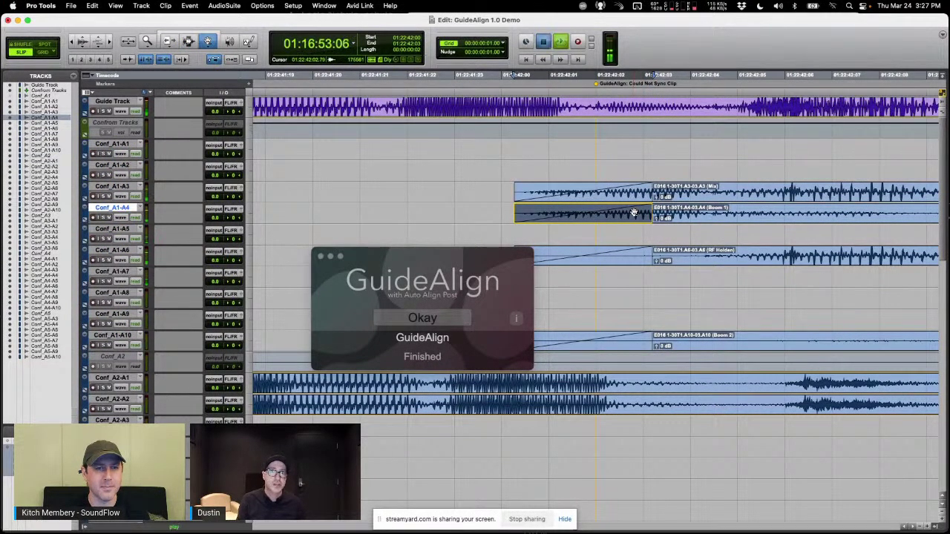
key("space")
- Remove the fade-ins from the E016 1-30T1 clips and compare their waveforms with the Guide Track around 01:22:42:06
key("super+f")
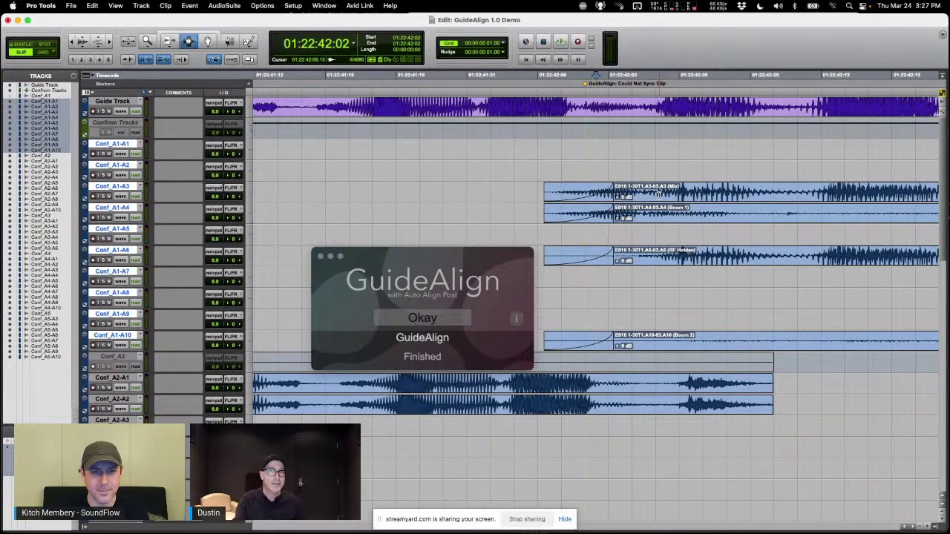
key("Delete")
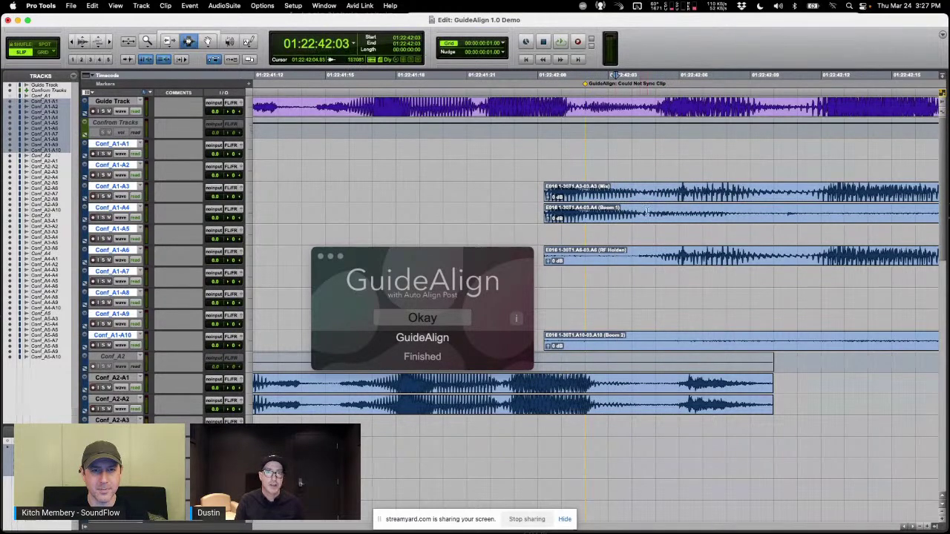
left_click(685, 187)
key("super+bracketright")
key("super+bracketright")
key("super+bracketright")
key("super+bracketleft")
key("super+bracketleft")
key("super+bracketleft")
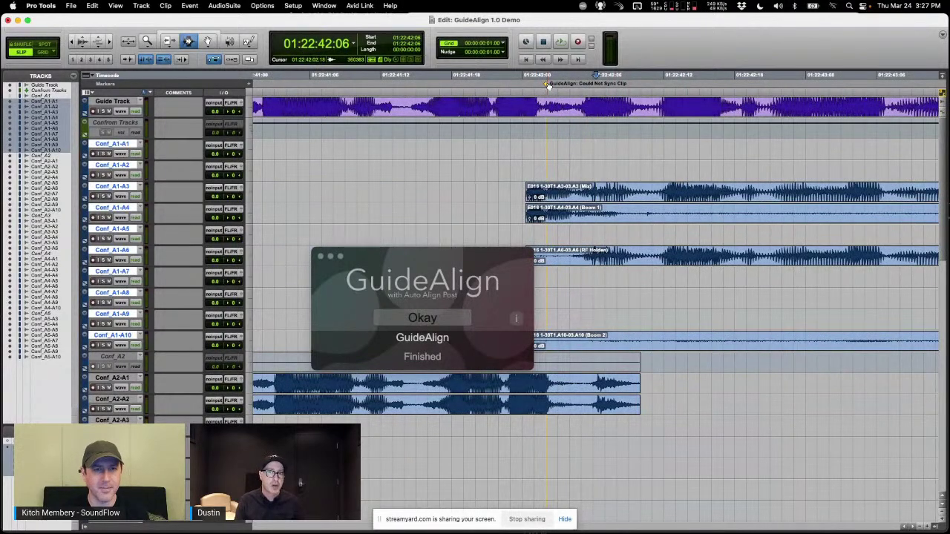
- Return to the "GuideAlign: Could Not Sync Clip" marker and view the clips surrounding it
left_click(547, 83)
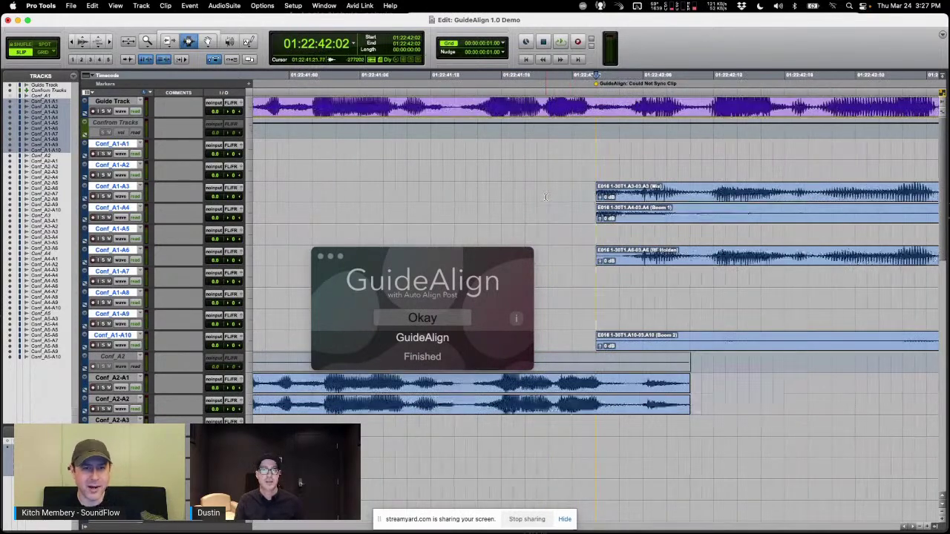
key("super+bracketleft")
key("super+bracketleft")
key("super+bracketleft")
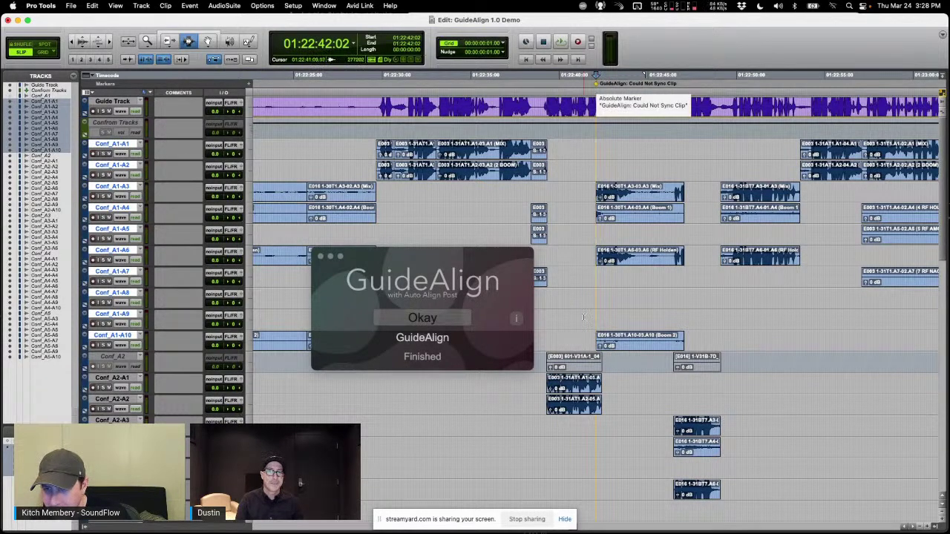
- Review the aligned Conf_A1 clips around 01:22:50:18 in the context of the wider timeline
scroll(582, 318, "right", 5)
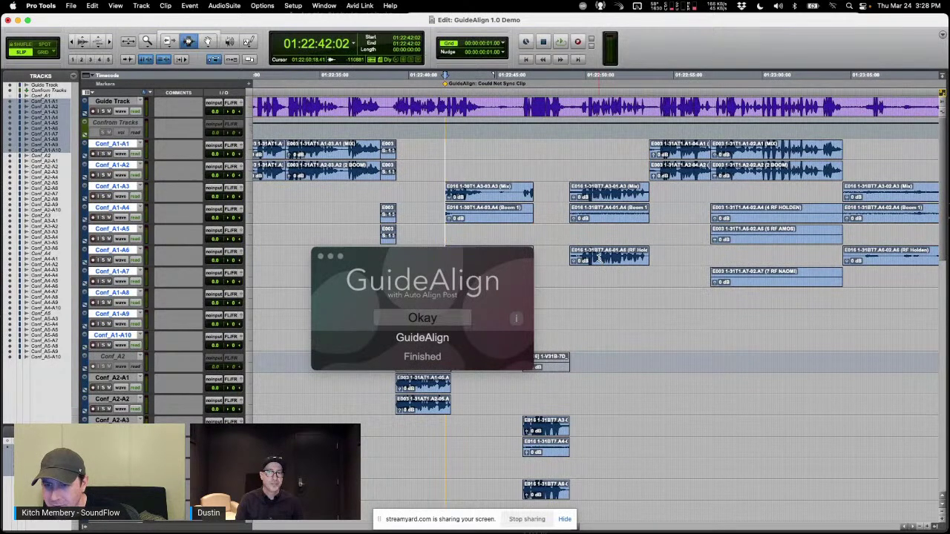
left_click(597, 259)
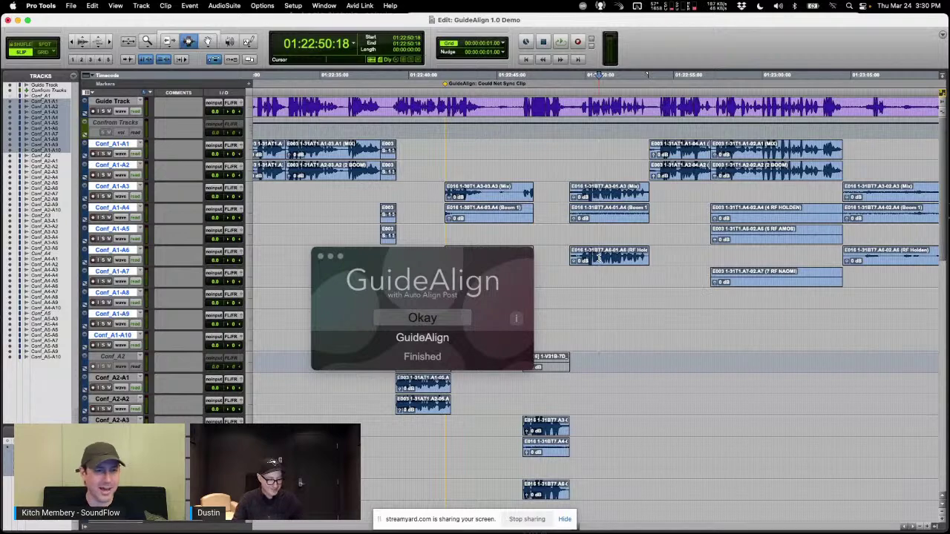
key("super+bracketleft")
key("super+bracketleft")
key("super+bracketleft")
key("super+bracketleft")
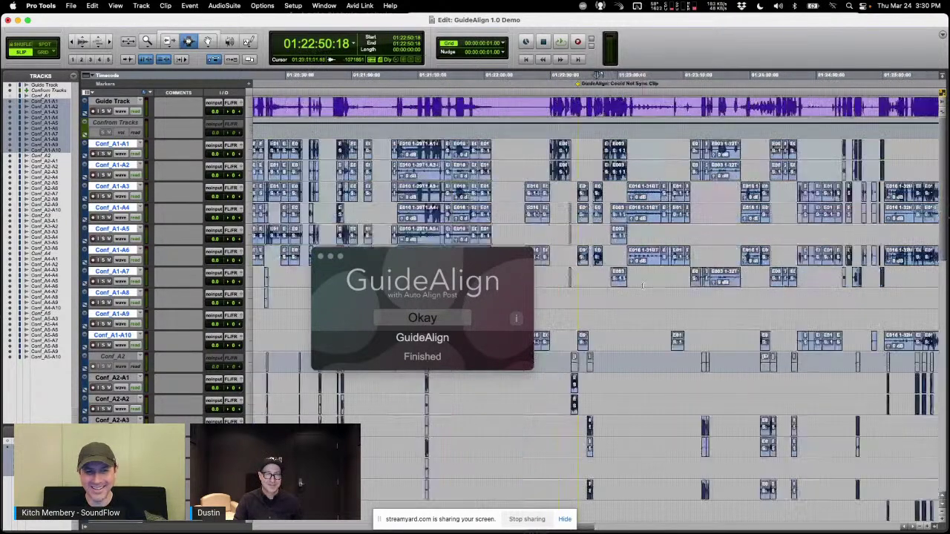